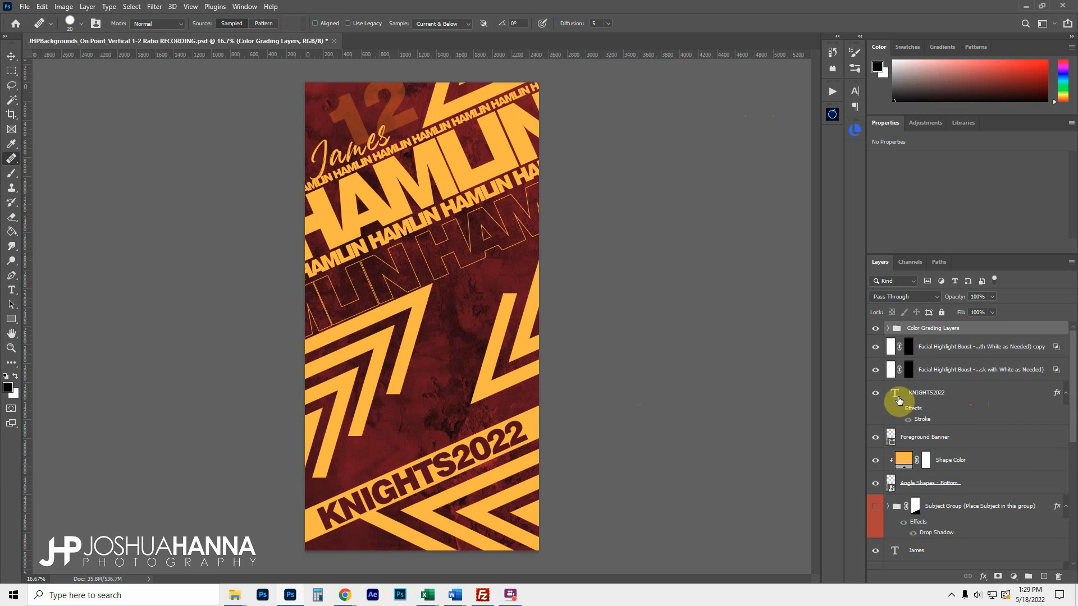
# Turn on the Subject Group so the football player appears on the banner
pyautogui.scroll(-1, 901, 399)
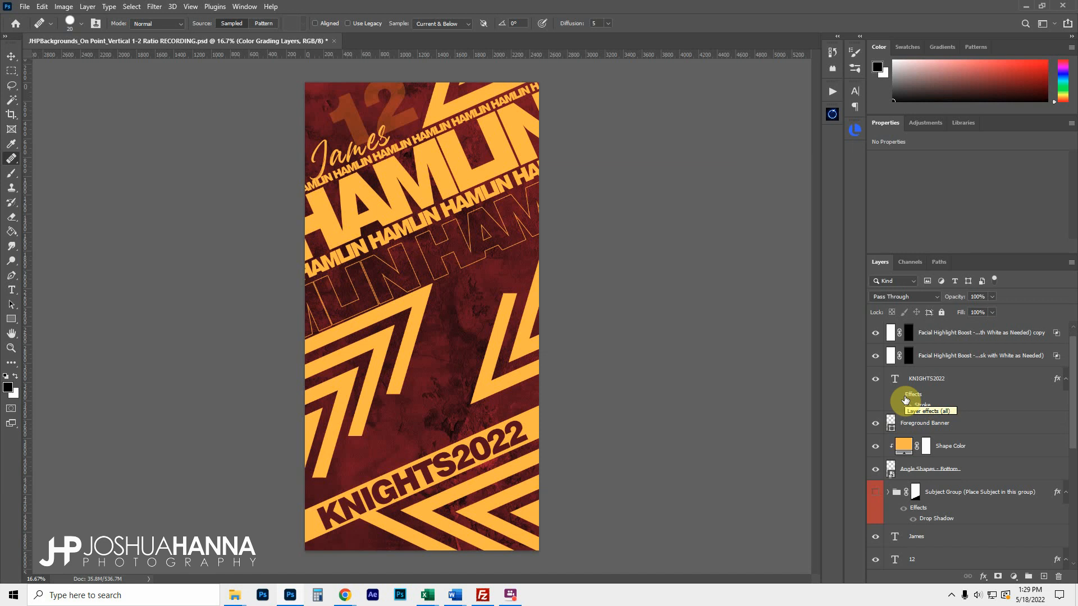
pyautogui.scroll(-1, 905, 399)
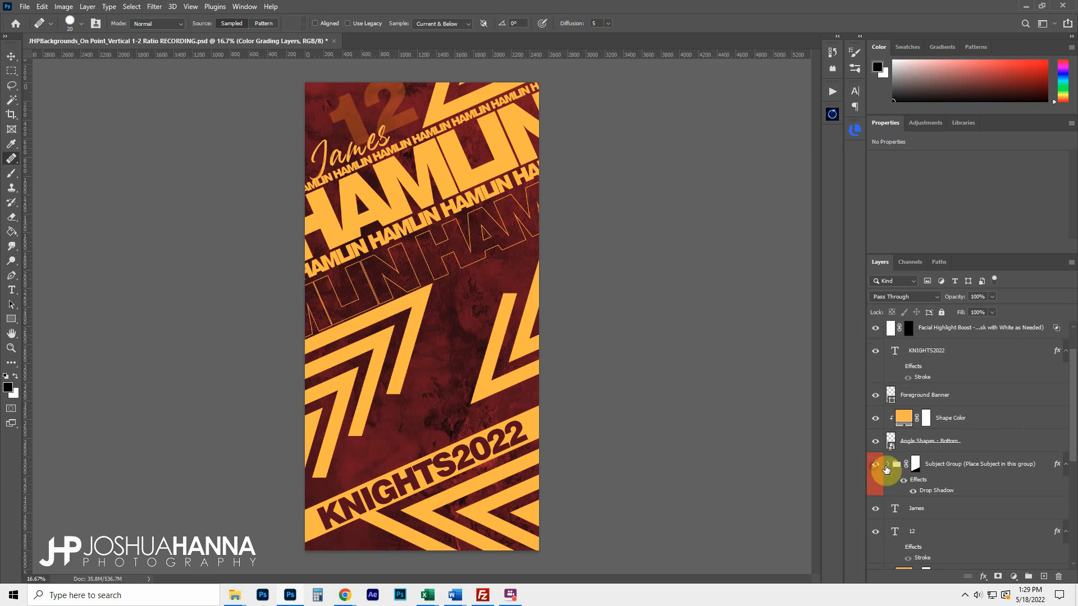
pyautogui.click(875, 463)
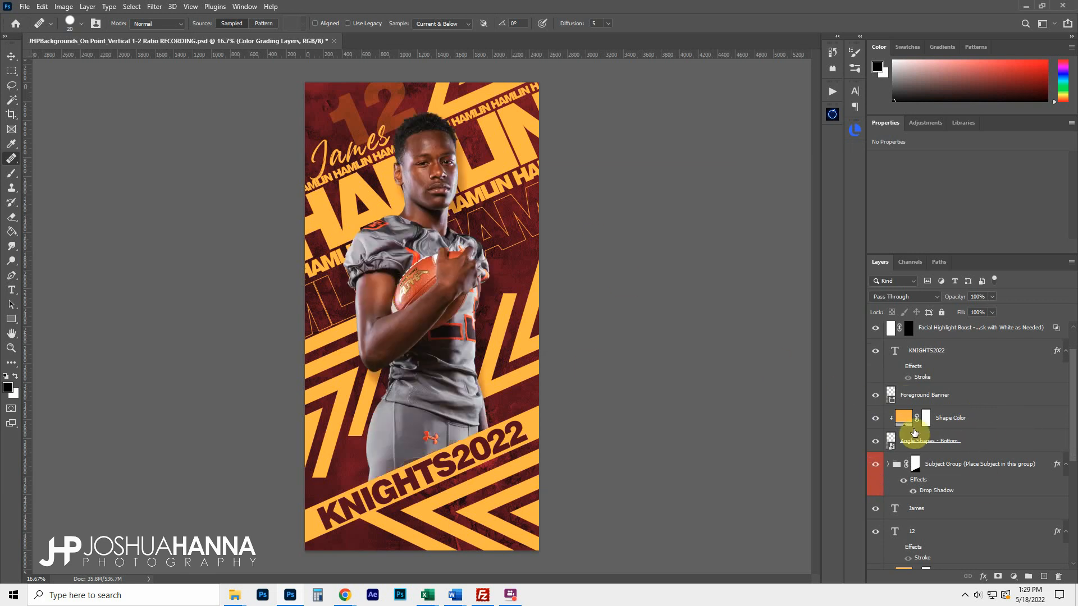
# Change the Background Color fill to dark grey 4a4a4a
pyautogui.scroll(-6, 957, 455)
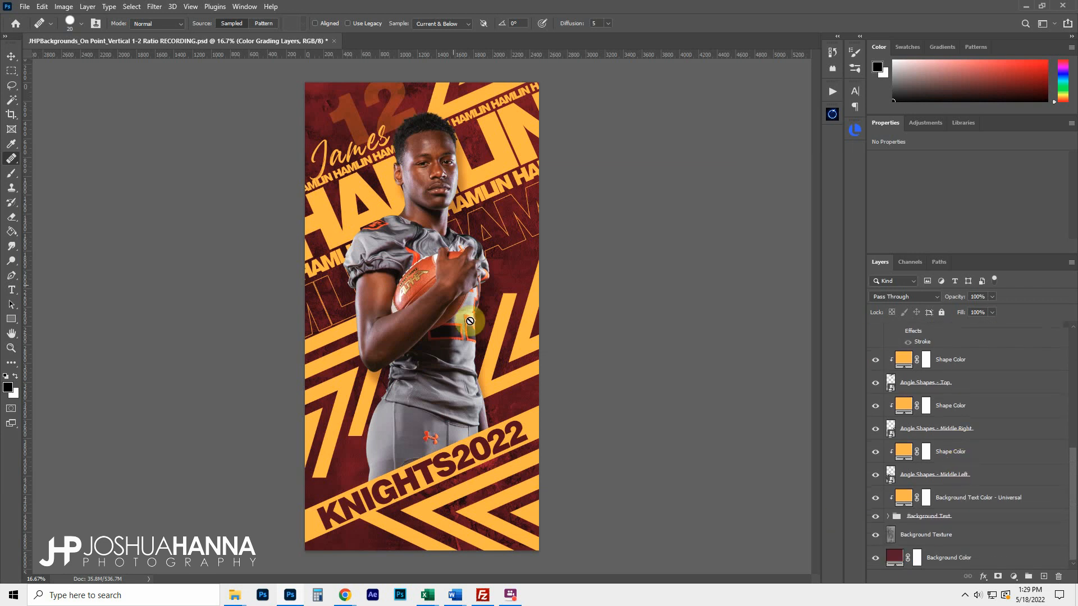
pyautogui.doubleClick(895, 558)
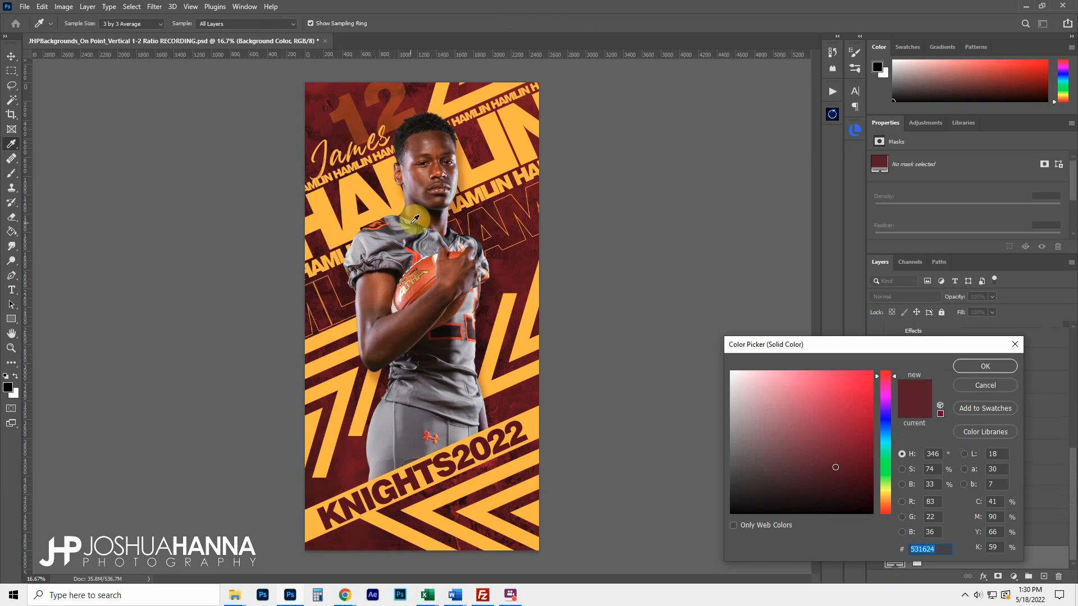
pyautogui.moveTo(749, 422); pyautogui.dragTo(728, 473)
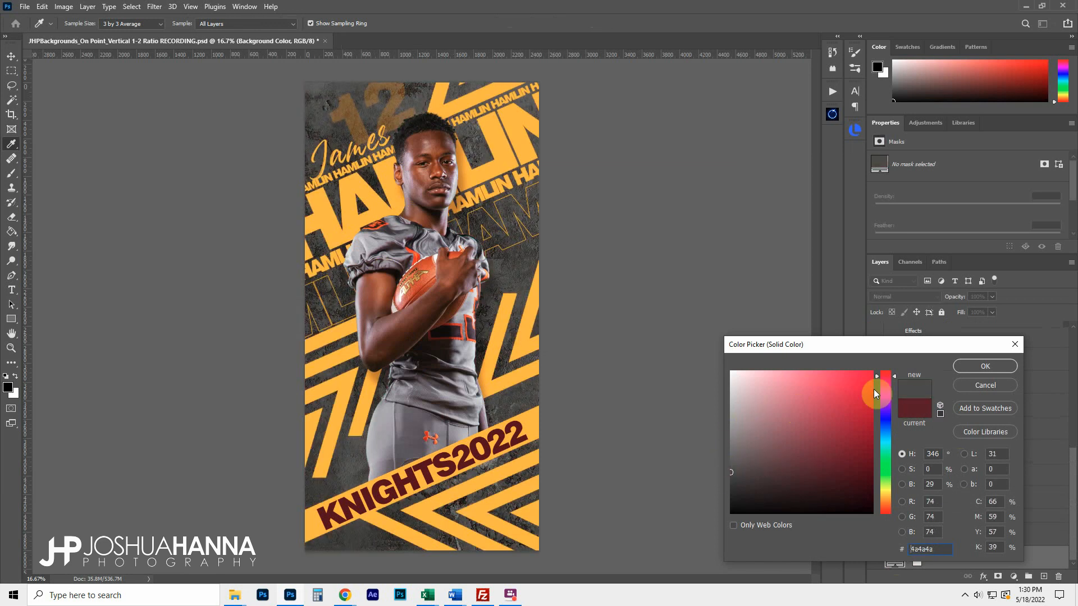
pyautogui.click(977, 365)
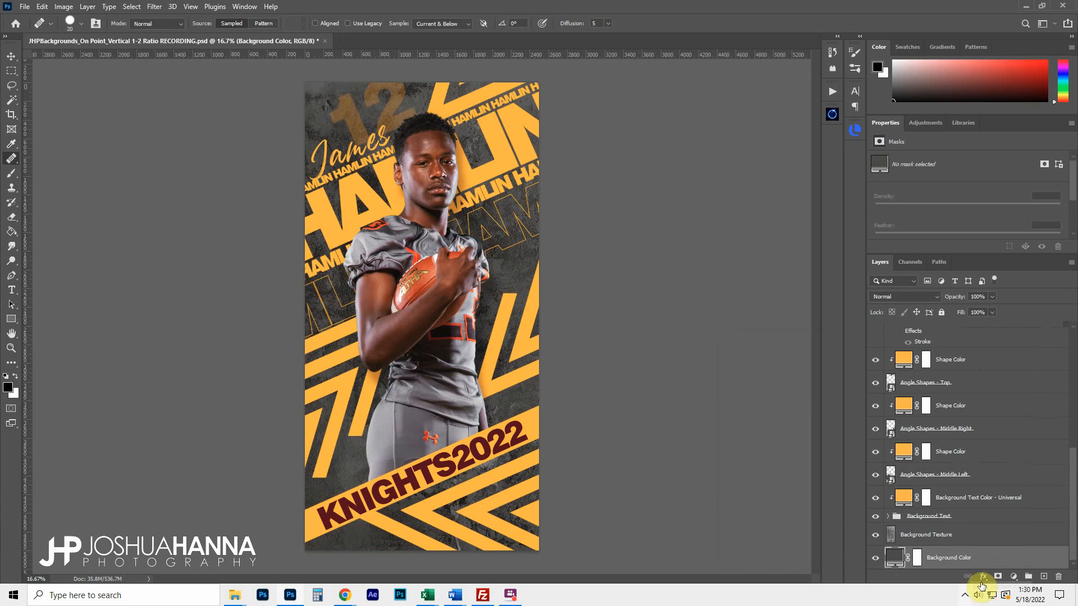
# Toggle Background Texture off and on to compare, leaving the grunge texture visible
pyautogui.click(873, 536)
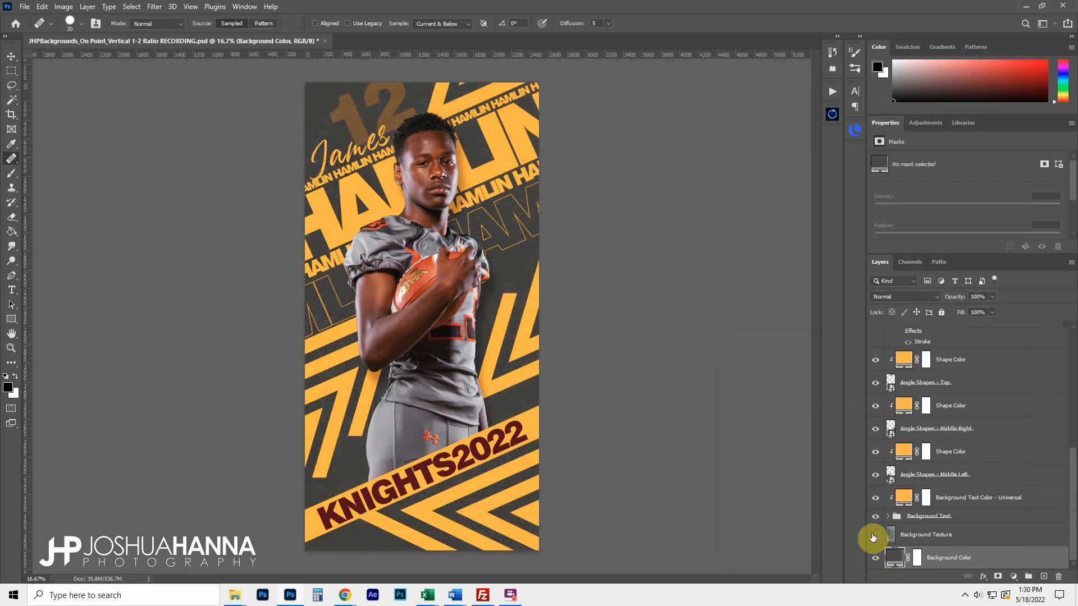
pyautogui.click(873, 538)
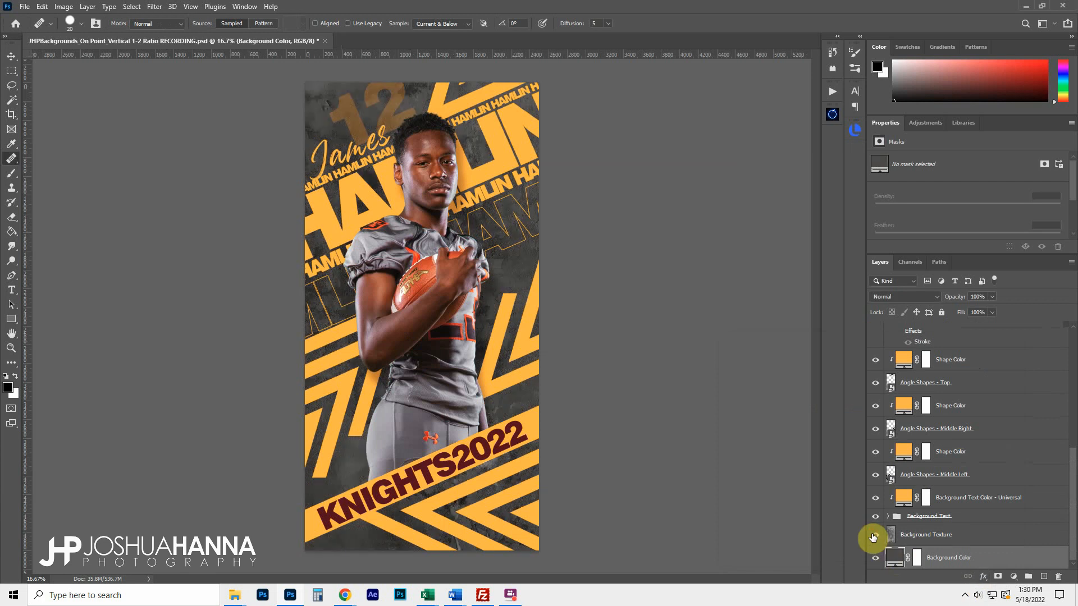
pyautogui.click(874, 537)
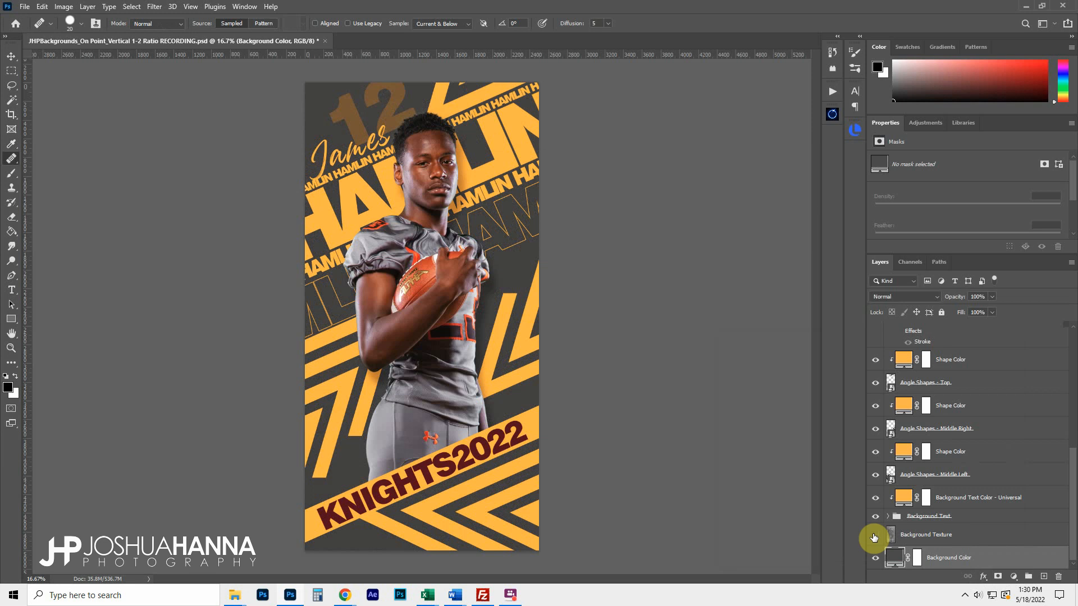
pyautogui.click(873, 537)
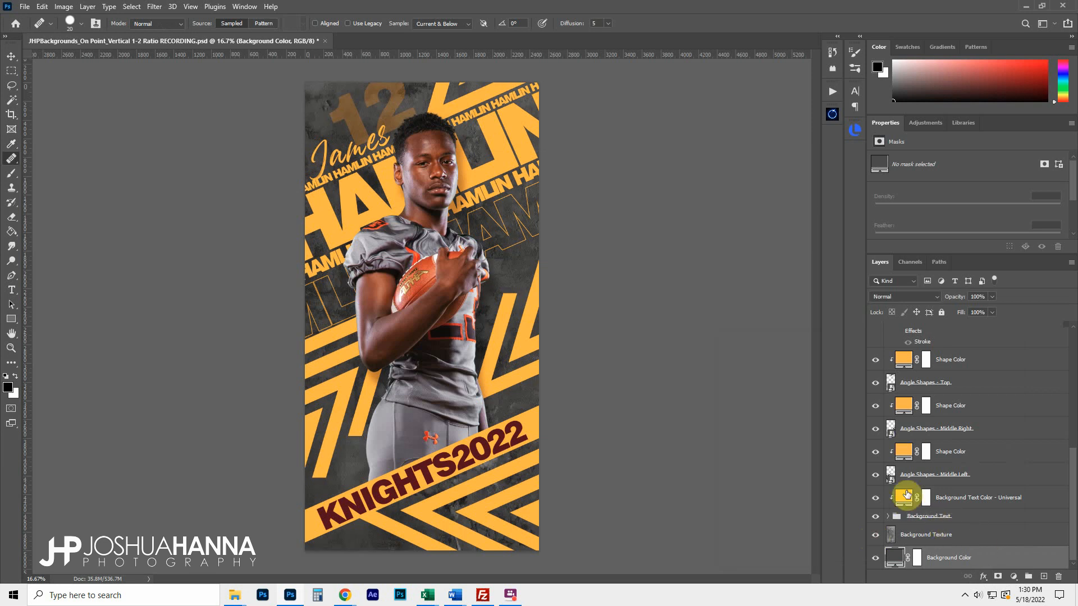
# Set the bottom angle shapes' colour to dark orange aa4813 and copy that hex value
pyautogui.scroll(5, 908, 478)
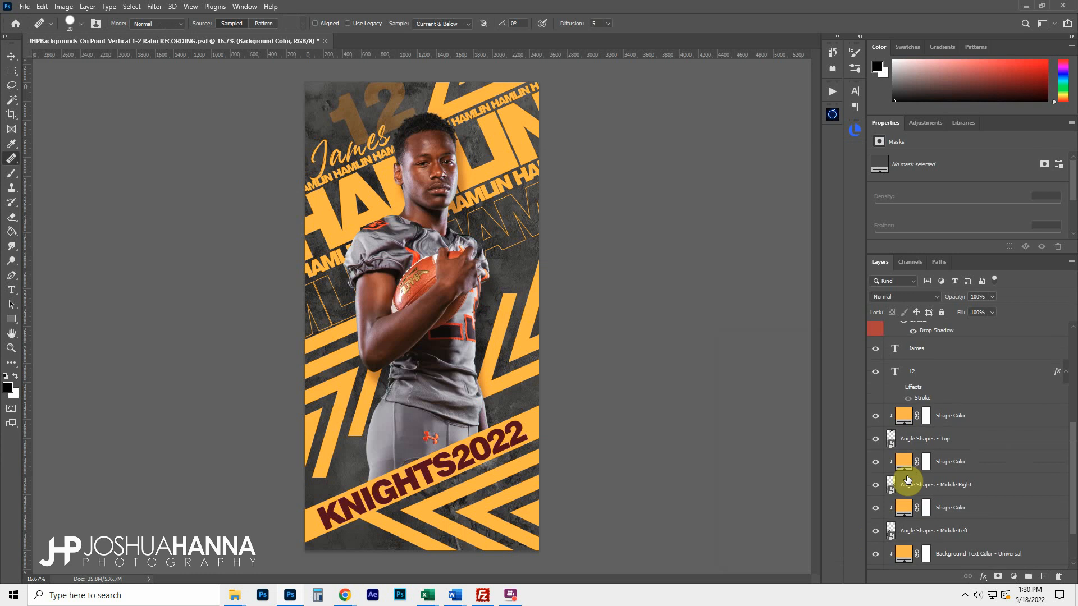
pyautogui.scroll(1, 907, 478)
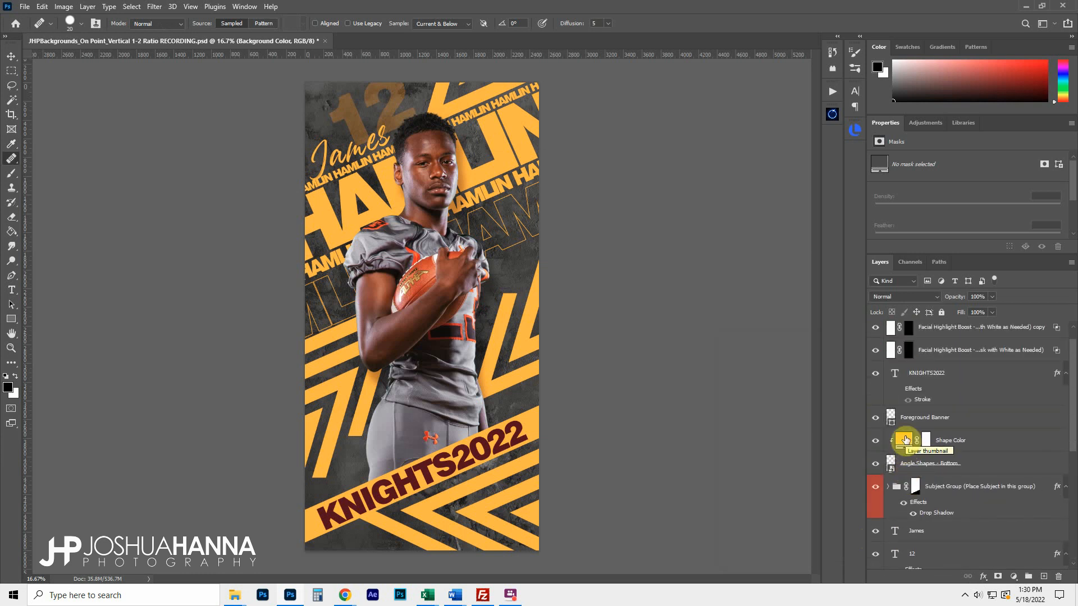
pyautogui.click(877, 465)
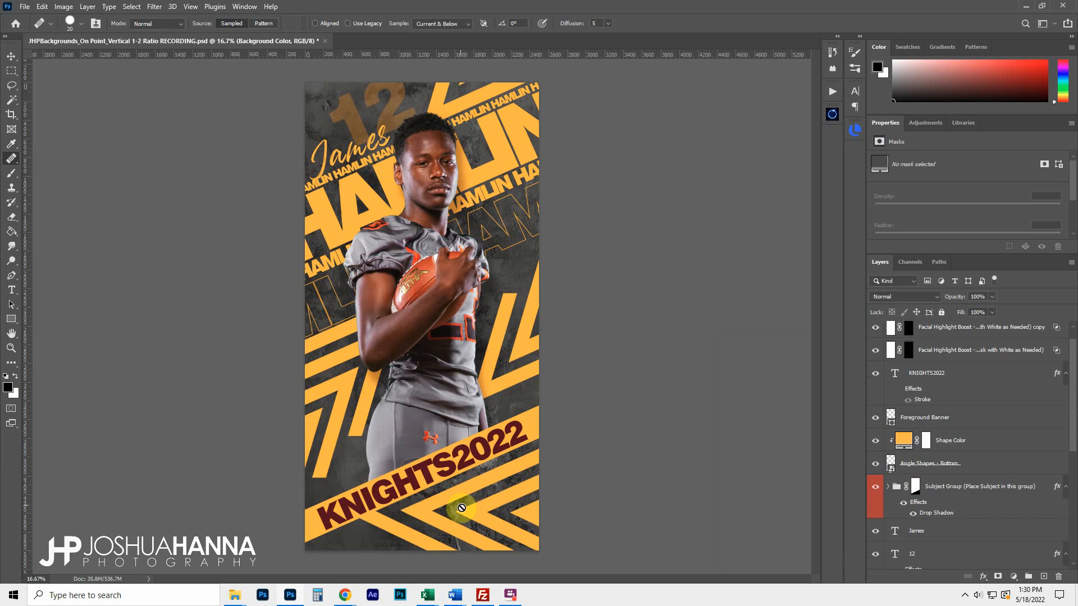
pyautogui.doubleClick(902, 440)
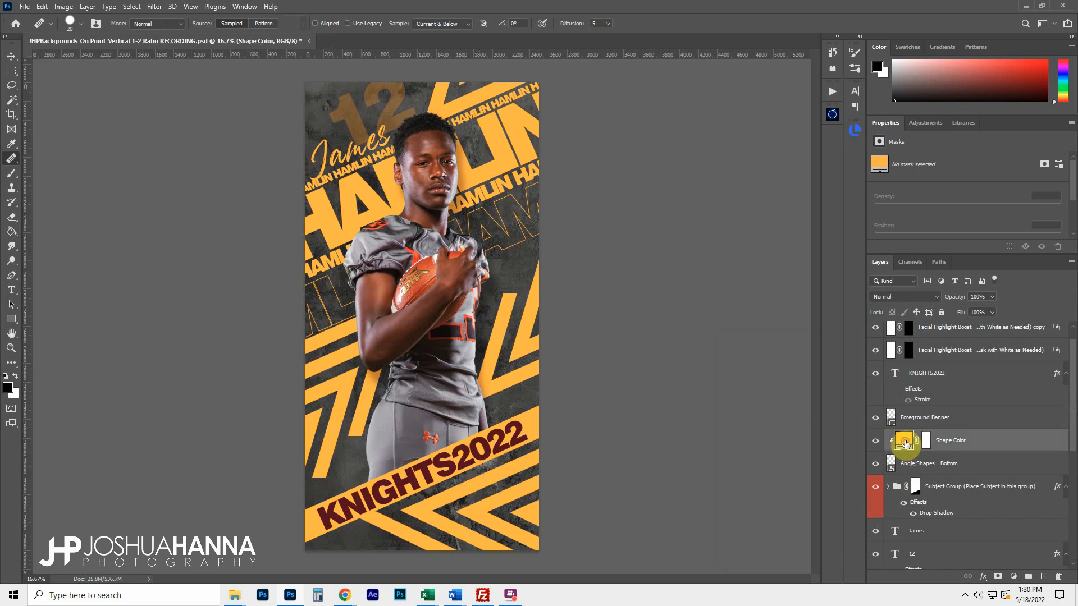
pyautogui.click(454, 320)
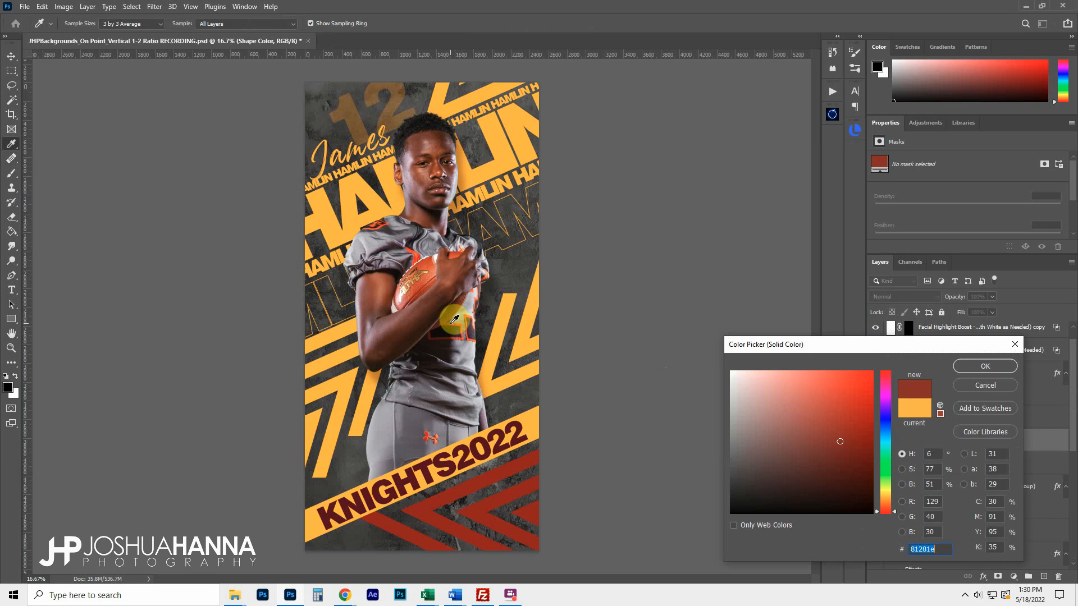
pyautogui.click(454, 320)
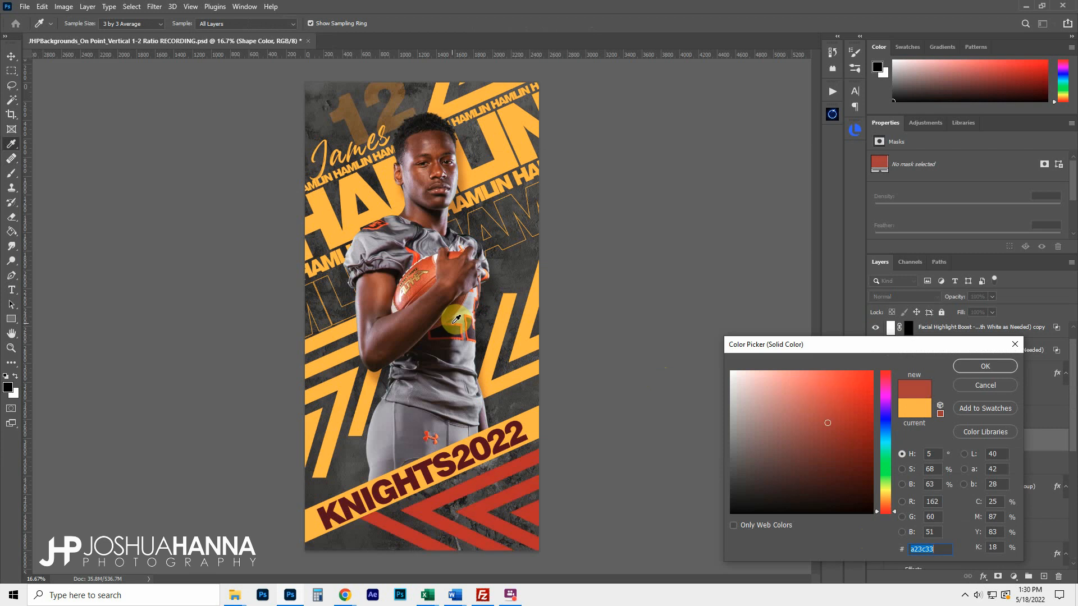
pyautogui.click(892, 511)
pyautogui.moveTo(893, 511); pyautogui.dragTo(893, 506)
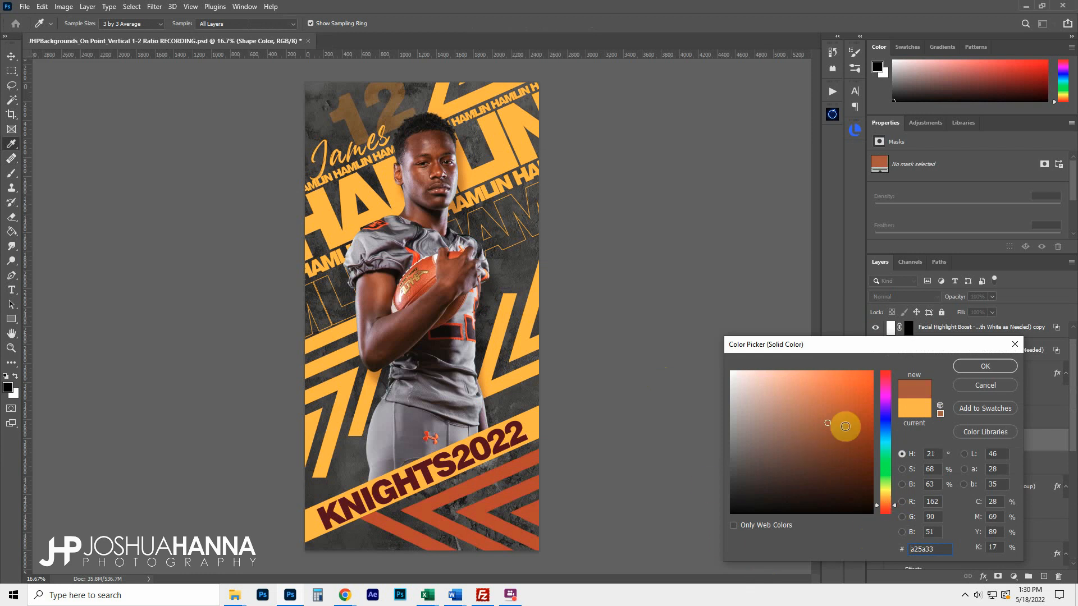
pyautogui.click(864, 414)
pyautogui.moveTo(864, 414); pyautogui.dragTo(857, 418)
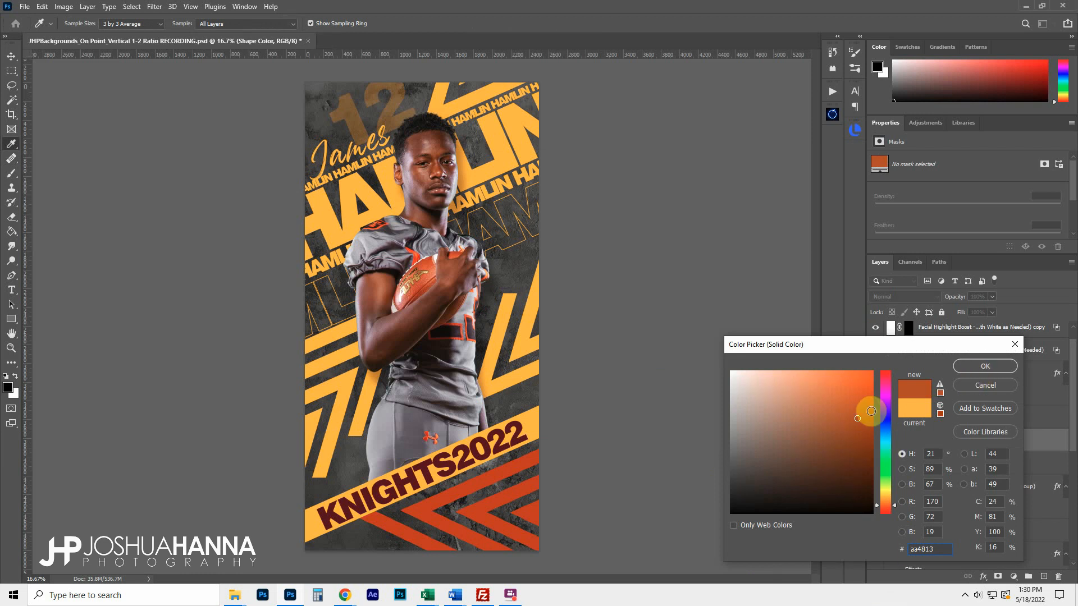
pyautogui.doubleClick(931, 550)
pyautogui.hotkey('ctrl', 'c')
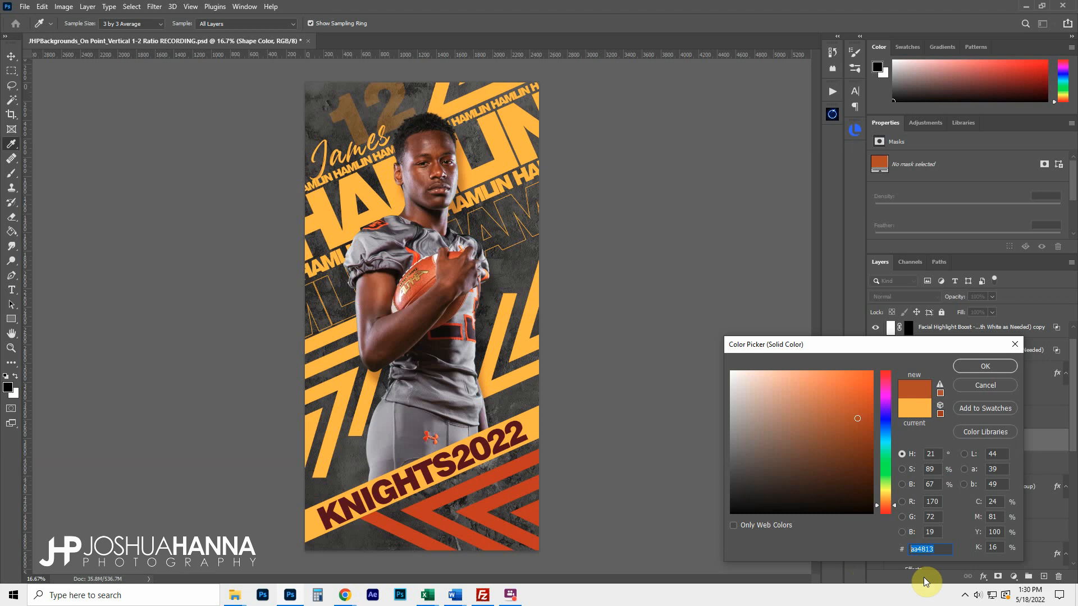
pyautogui.click(983, 371)
# Paste aa4813 into the other three shape colour fills, including the top angle shapes
pyautogui.scroll(-2, 951, 441)
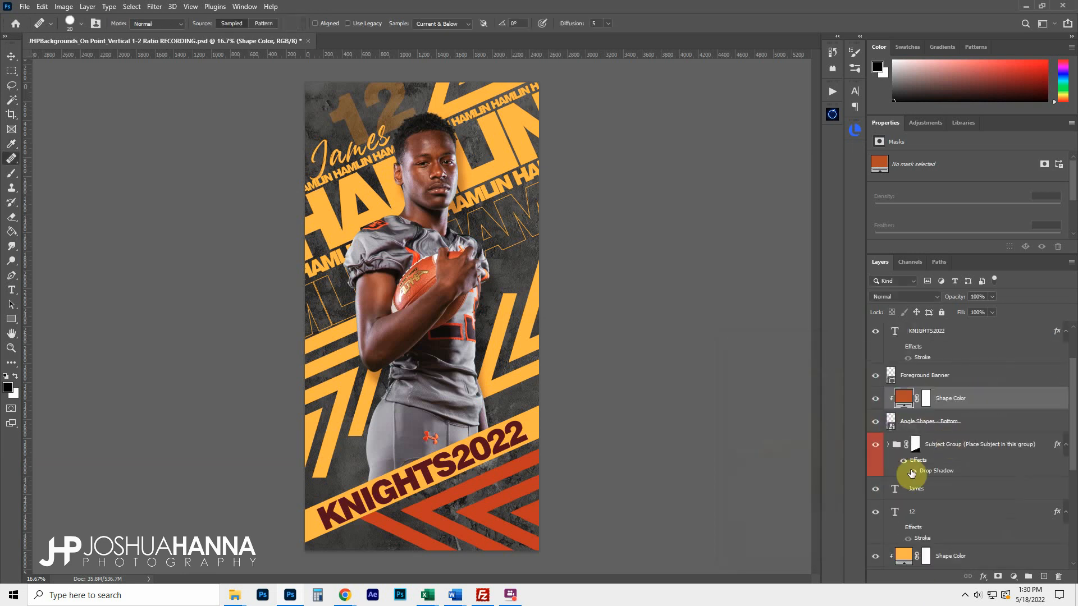
pyautogui.scroll(-1, 927, 487)
pyautogui.scroll(-4, 943, 486)
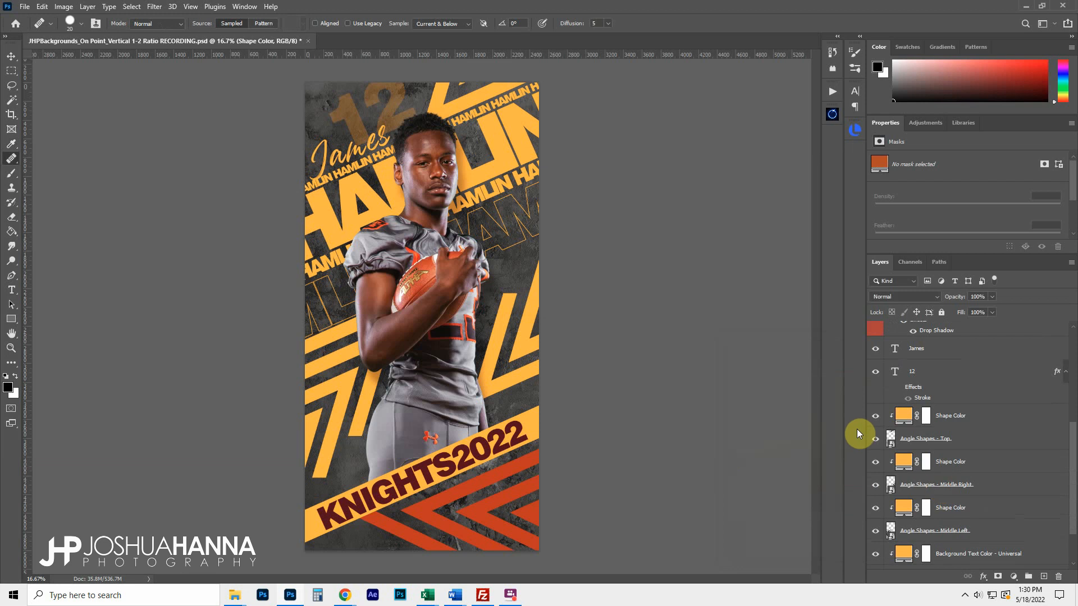
pyautogui.click(875, 440)
pyautogui.click(875, 439)
pyautogui.doubleClick(907, 416)
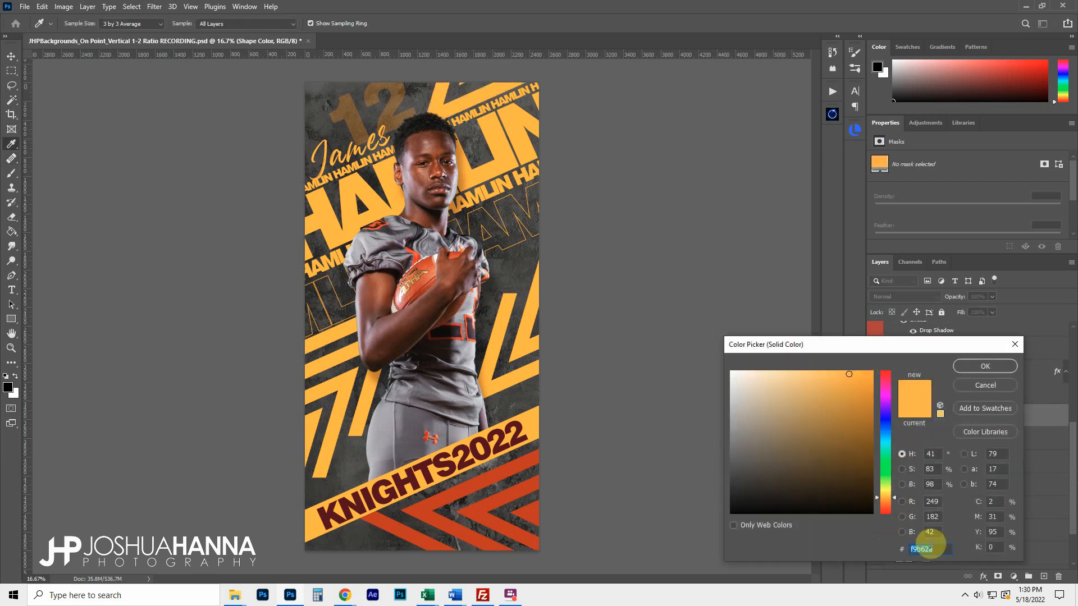
pyautogui.hotkey('ctrl', 'v')
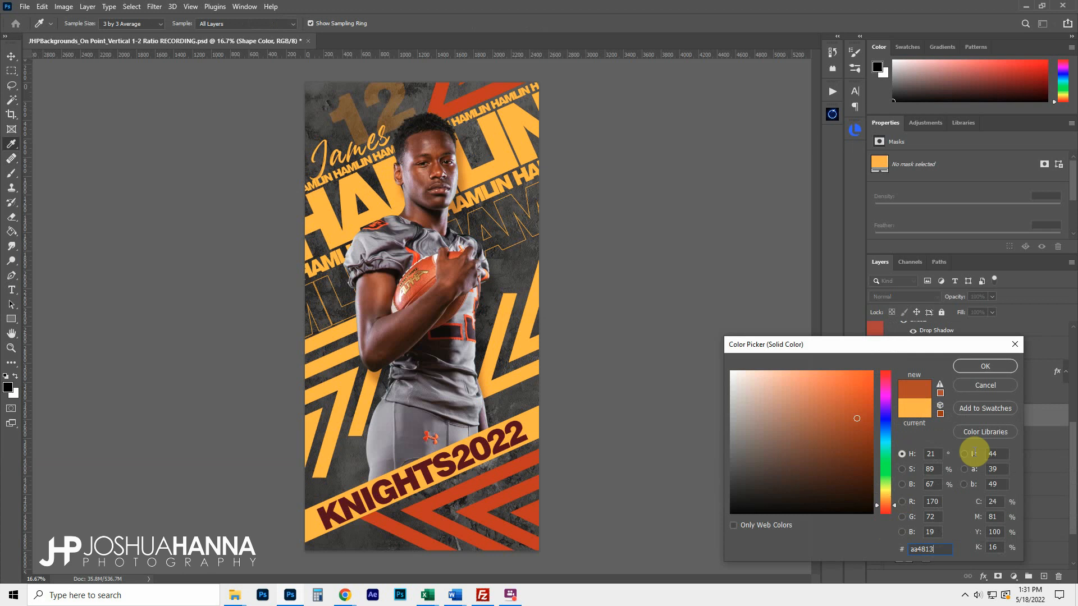
pyautogui.click(982, 367)
pyautogui.doubleClick(904, 461)
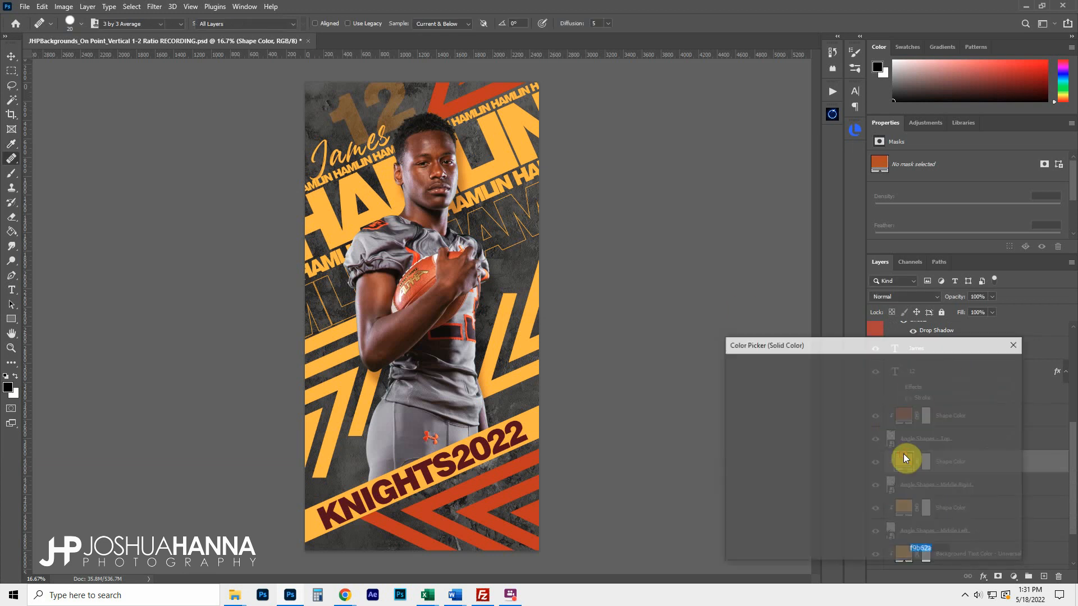
pyautogui.hotkey('ctrl', 'v')
pyautogui.click(976, 366)
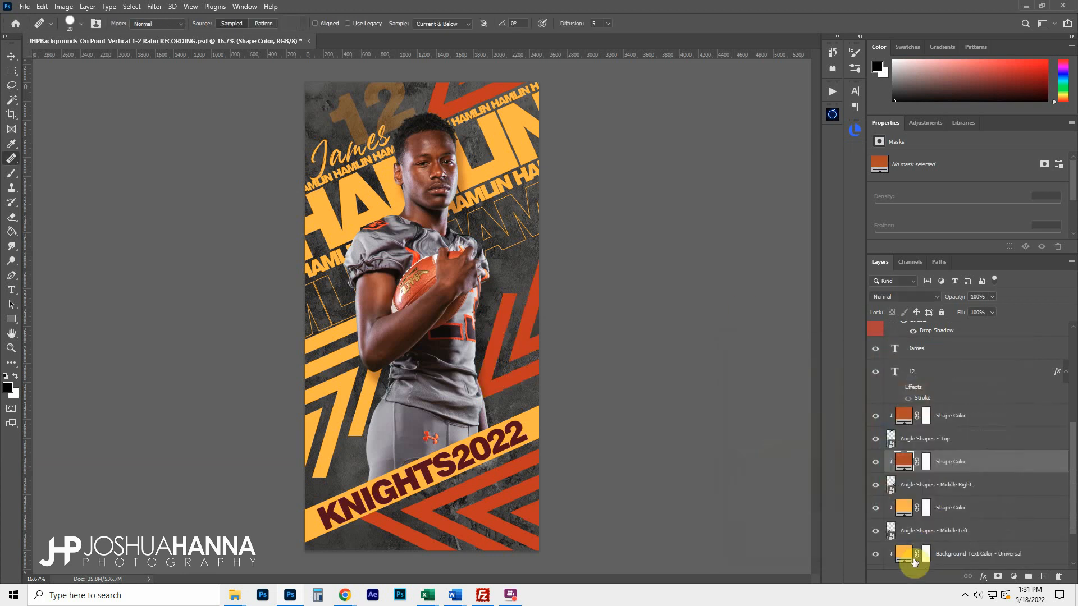
pyautogui.doubleClick(904, 504)
pyautogui.hotkey('ctrl', 'v')
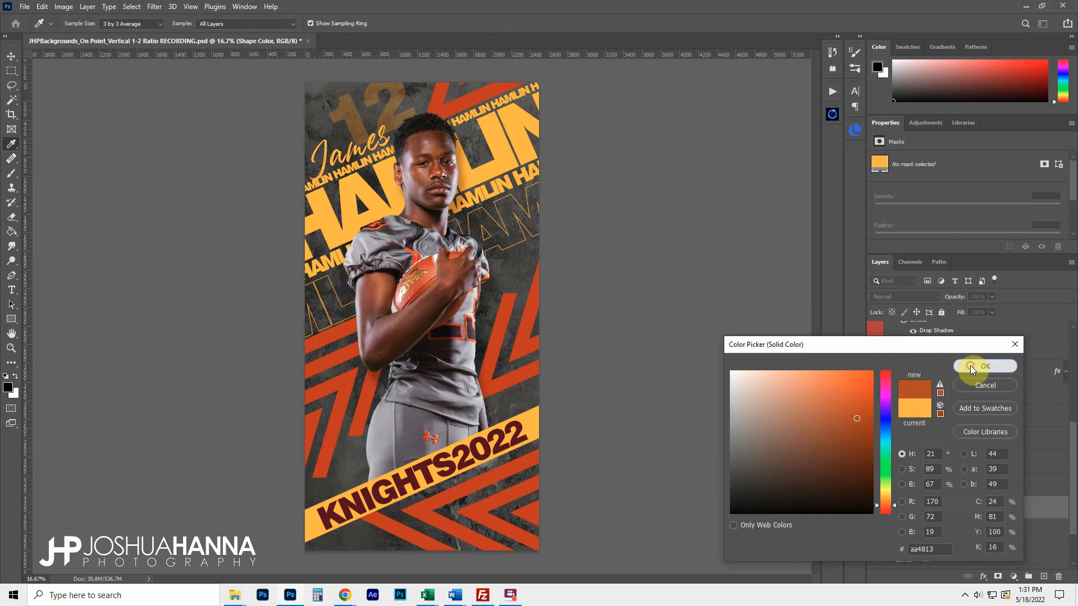
pyautogui.click(970, 365)
# Set the Foreground Banner fill colour to aa4813
pyautogui.scroll(-2, 926, 466)
pyautogui.scroll(2, 917, 469)
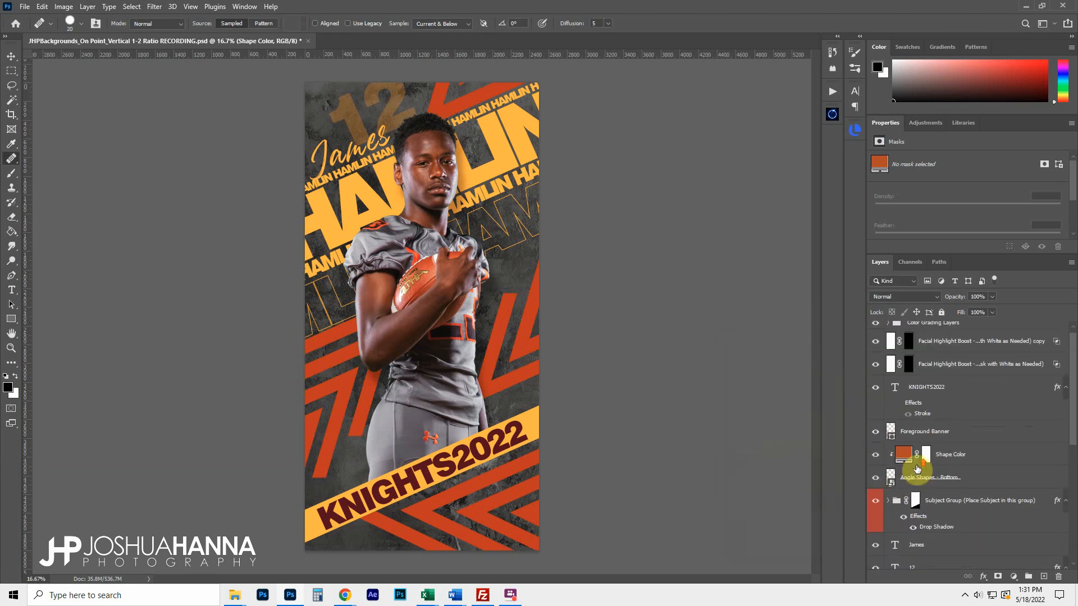
pyautogui.doubleClick(890, 440)
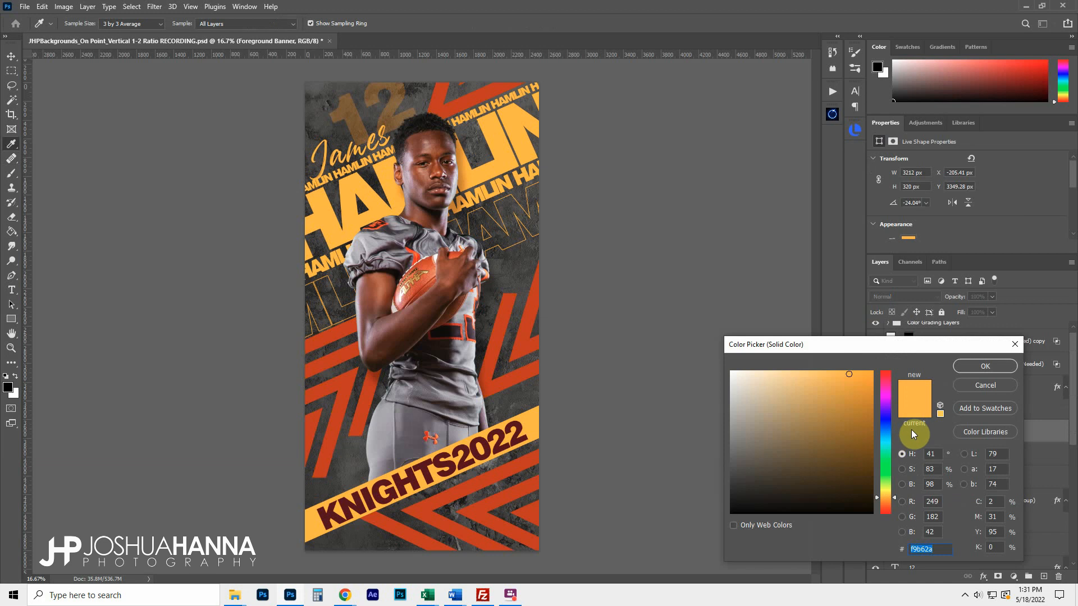
pyautogui.write('aa4813')
pyautogui.click(983, 367)
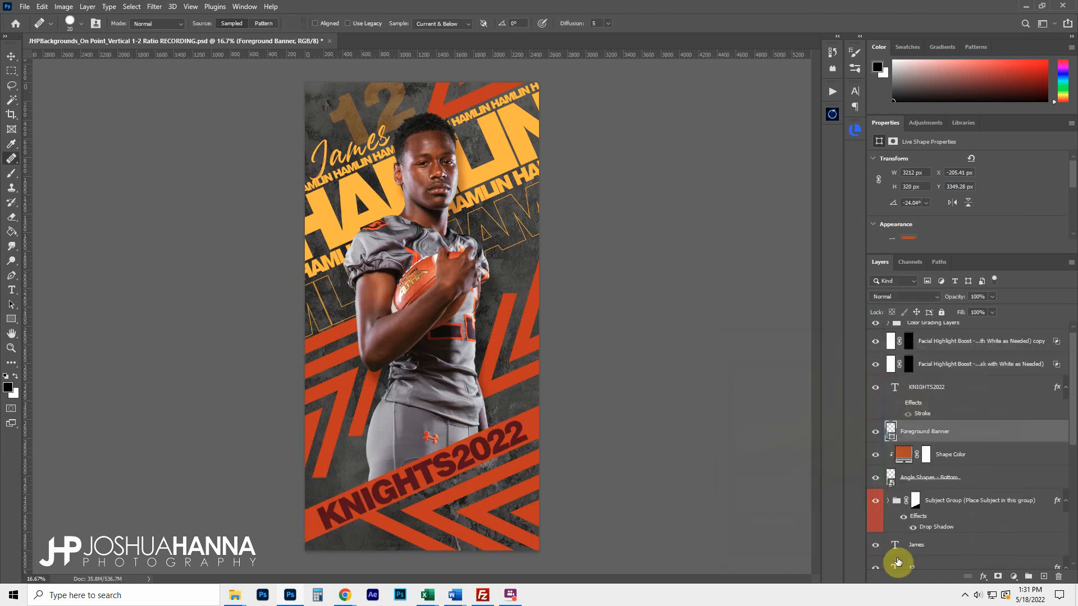
# Retype the banner text as EAGLES2022 and make the 2022 characters white
pyautogui.doubleClick(897, 392)
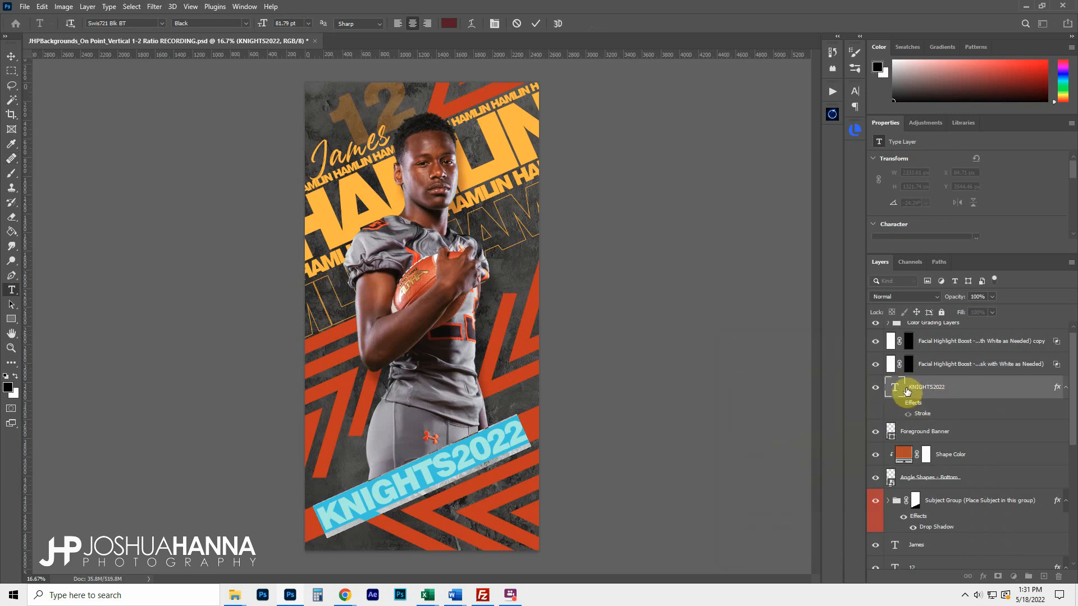
pyautogui.write('EAGLES')
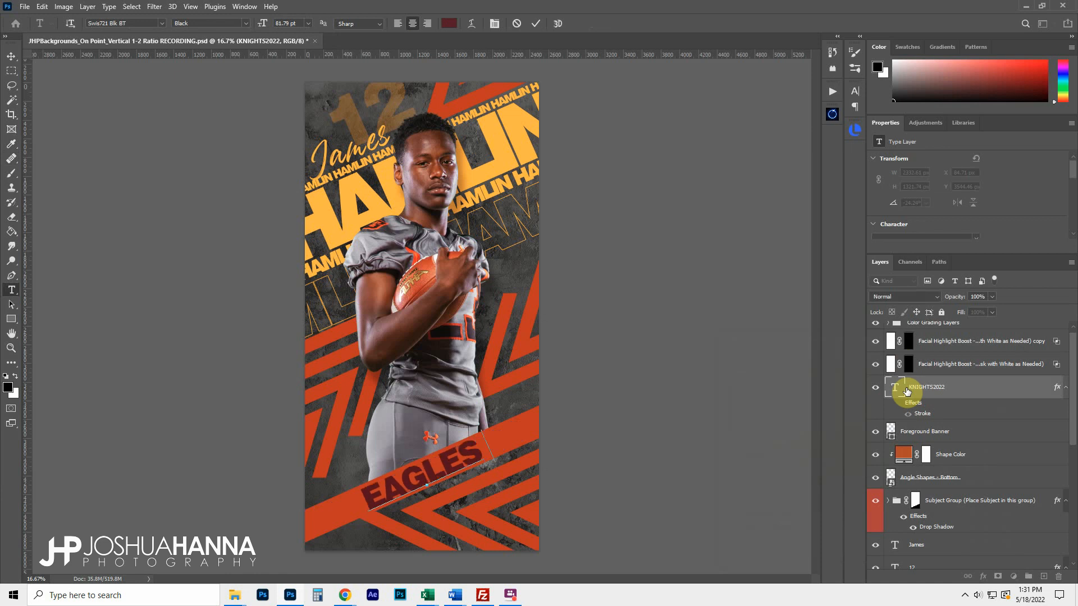
pyautogui.write('2022')
pyautogui.hotkey('shift', 'Left')
pyautogui.hotkey('shift', 'Left')
pyautogui.hotkey('shift', 'Left')
pyautogui.hotkey('shift', 'Left')
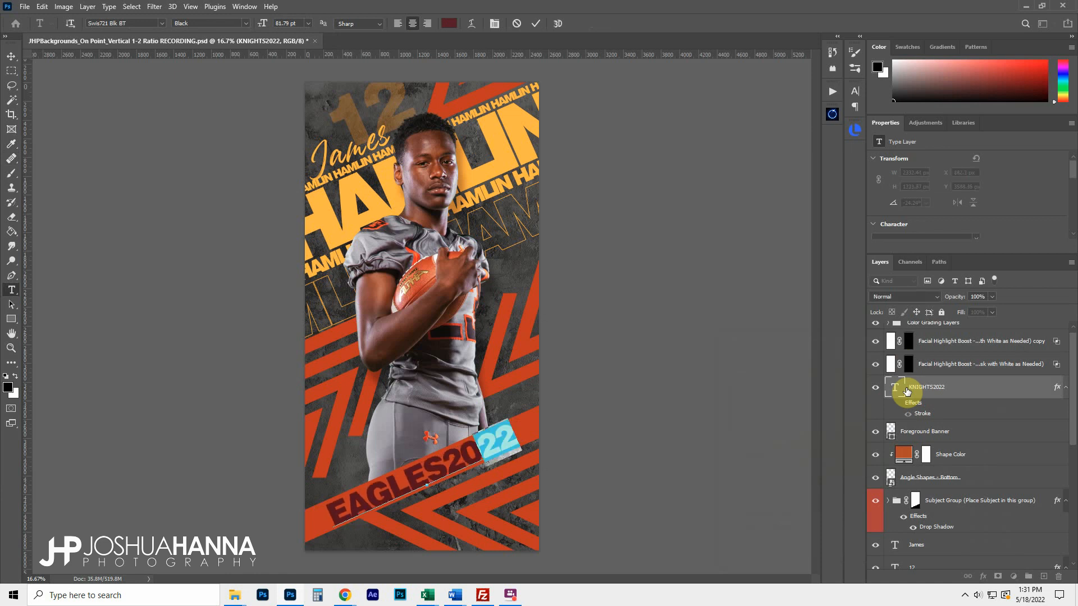
pyautogui.click(449, 23)
pyautogui.moveTo(794, 421); pyautogui.dragTo(698, 349)
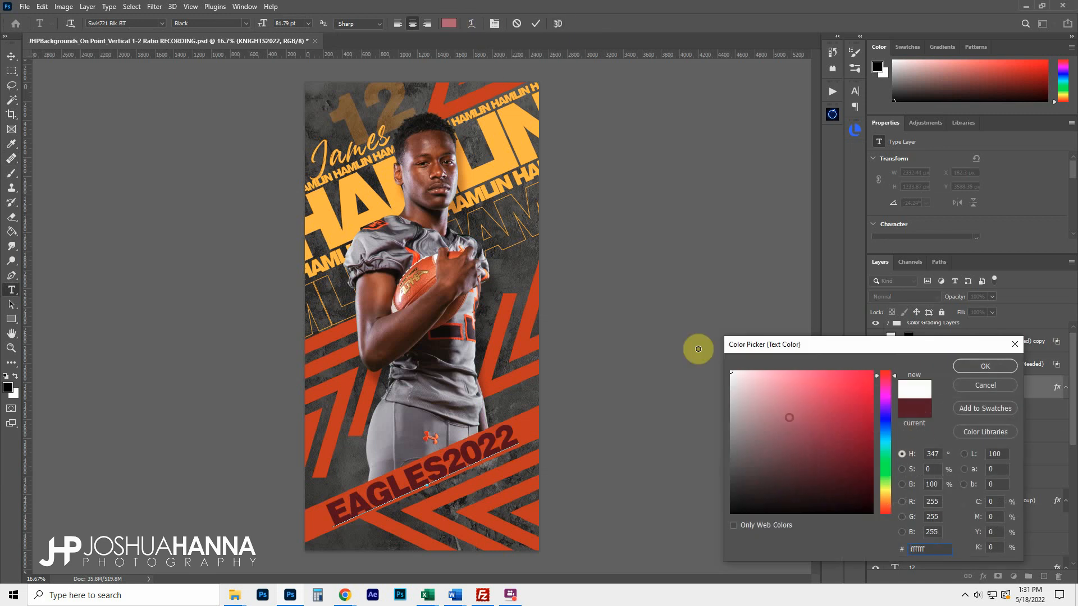
pyautogui.click(986, 367)
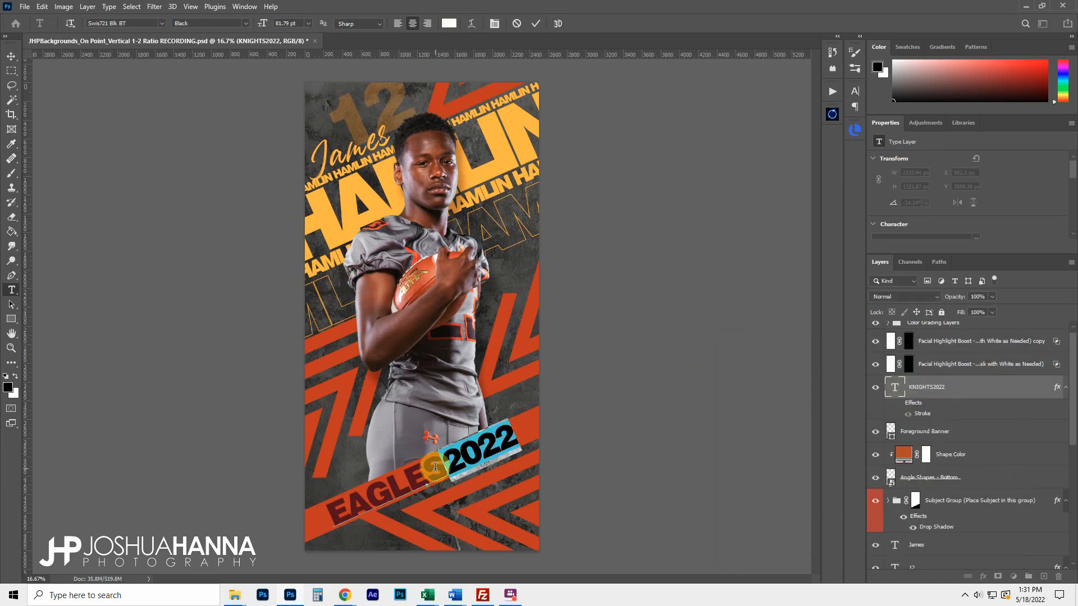
# Make the word EAGLES black and commit the text edit
pyautogui.moveTo(435, 467); pyautogui.dragTo(308, 507)
pyautogui.click(449, 23)
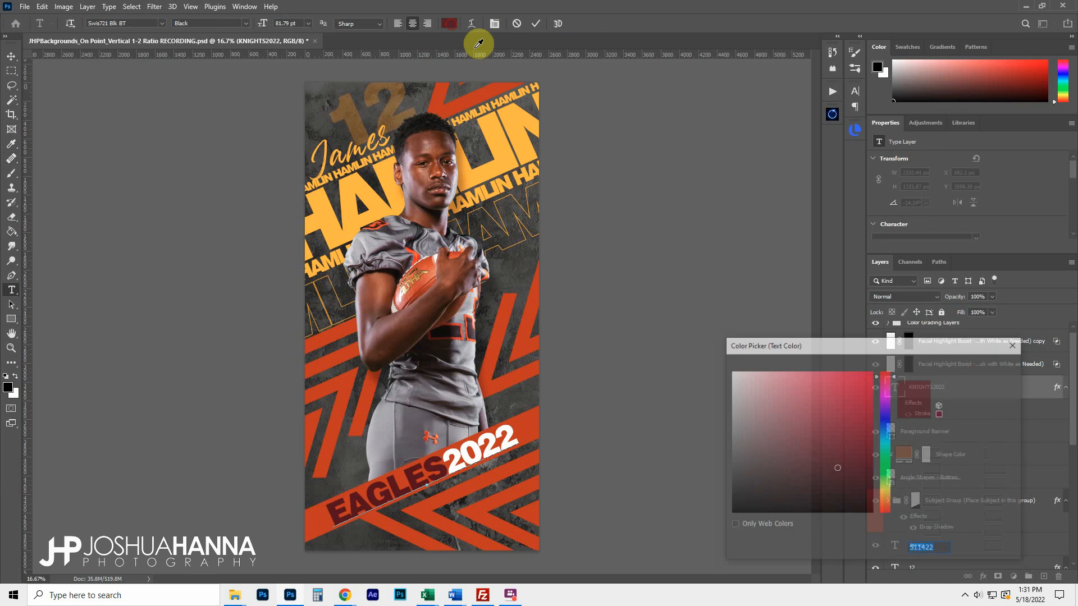
pyautogui.moveTo(775, 457); pyautogui.dragTo(722, 513)
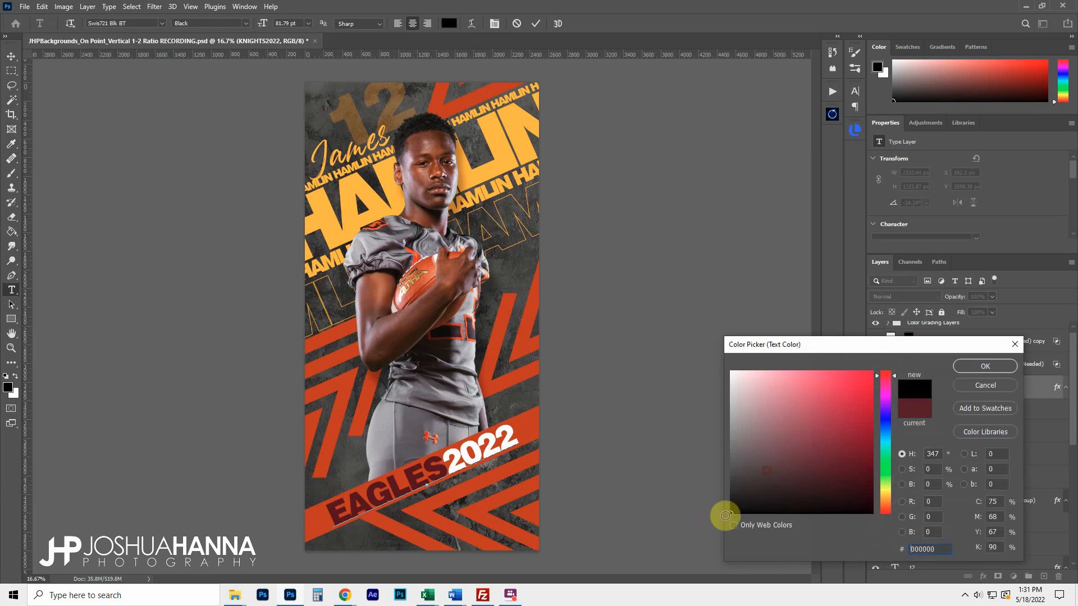
pyautogui.click(979, 366)
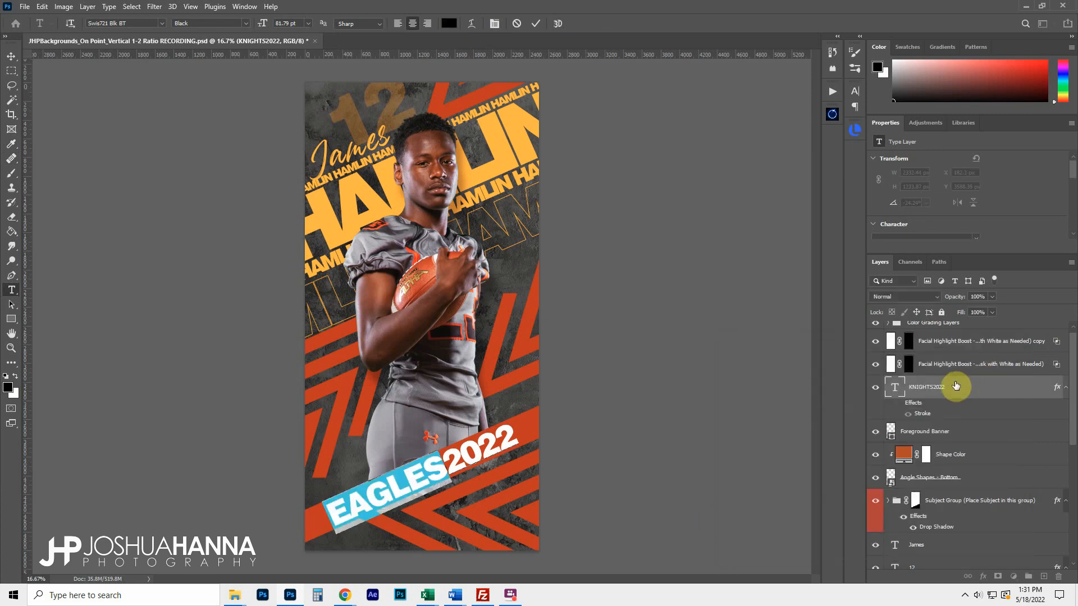
pyautogui.click(537, 23)
pyautogui.scroll(-2, 936, 470)
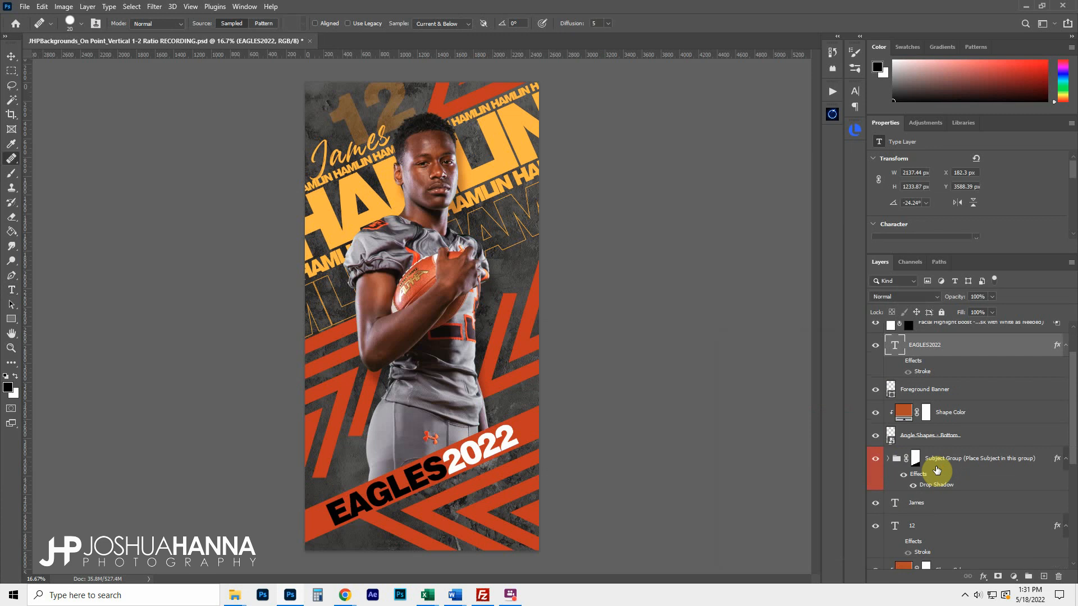
# Make the script name text white and replace the old first name with the new one
pyautogui.scroll(-1, 936, 470)
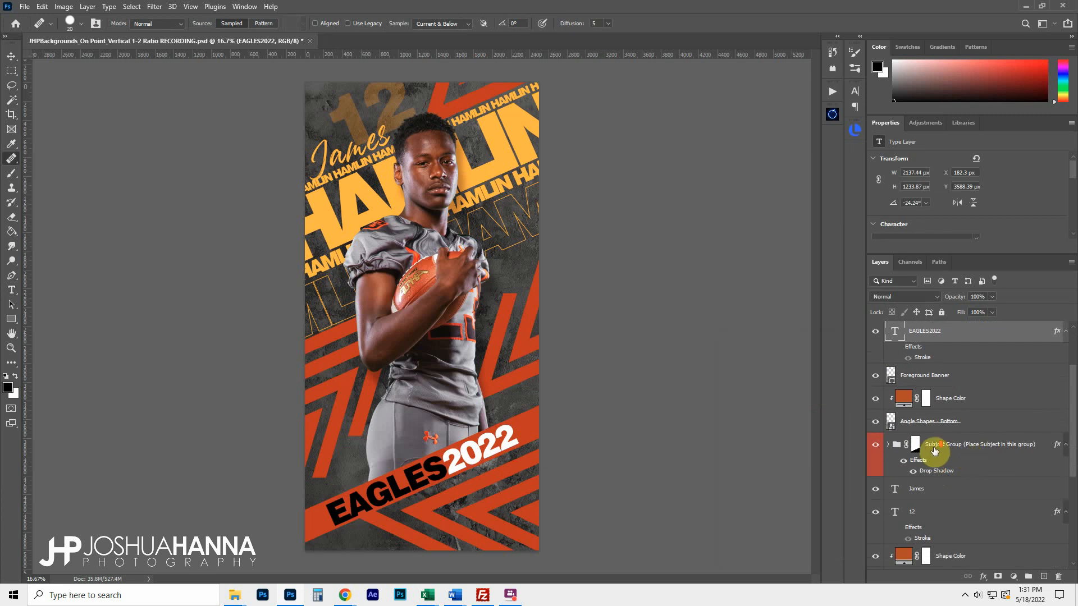
pyautogui.scroll(-1, 934, 451)
pyautogui.doubleClick(895, 476)
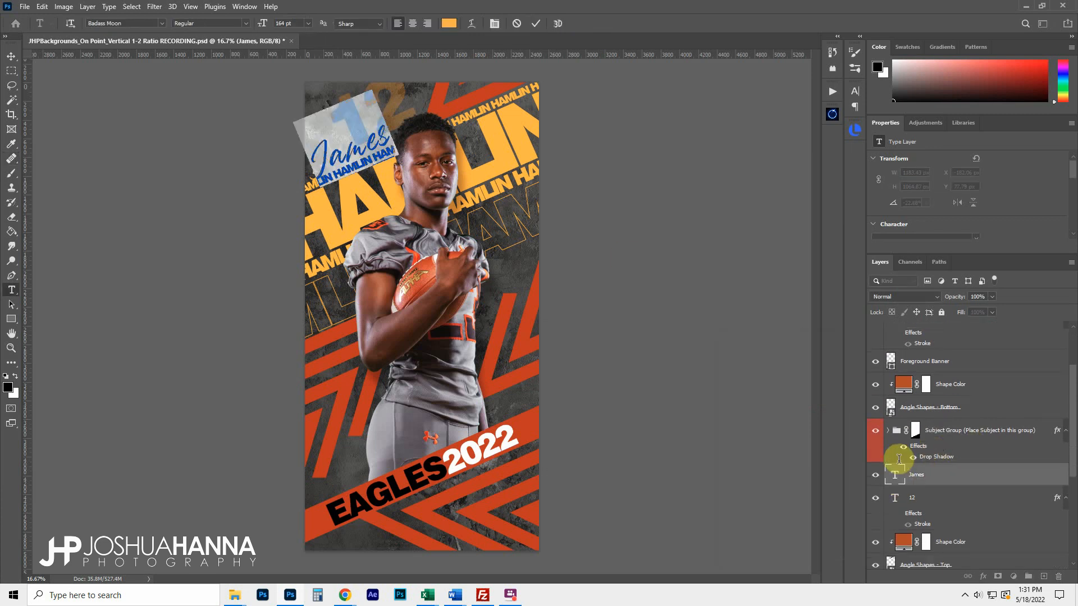
pyautogui.click(449, 23)
pyautogui.moveTo(763, 393); pyautogui.dragTo(716, 364)
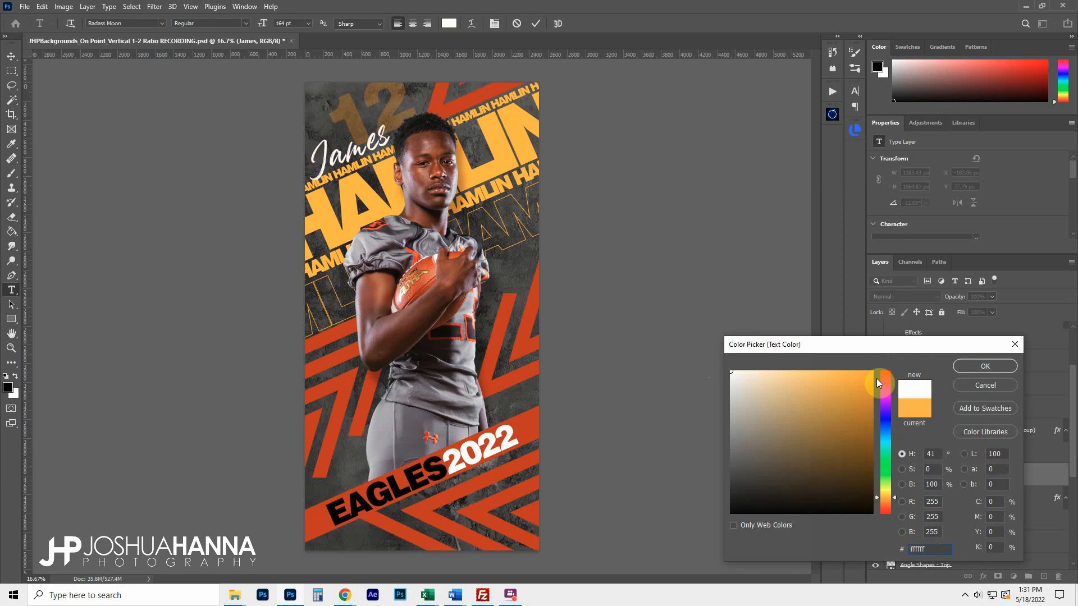
pyautogui.press('Return')
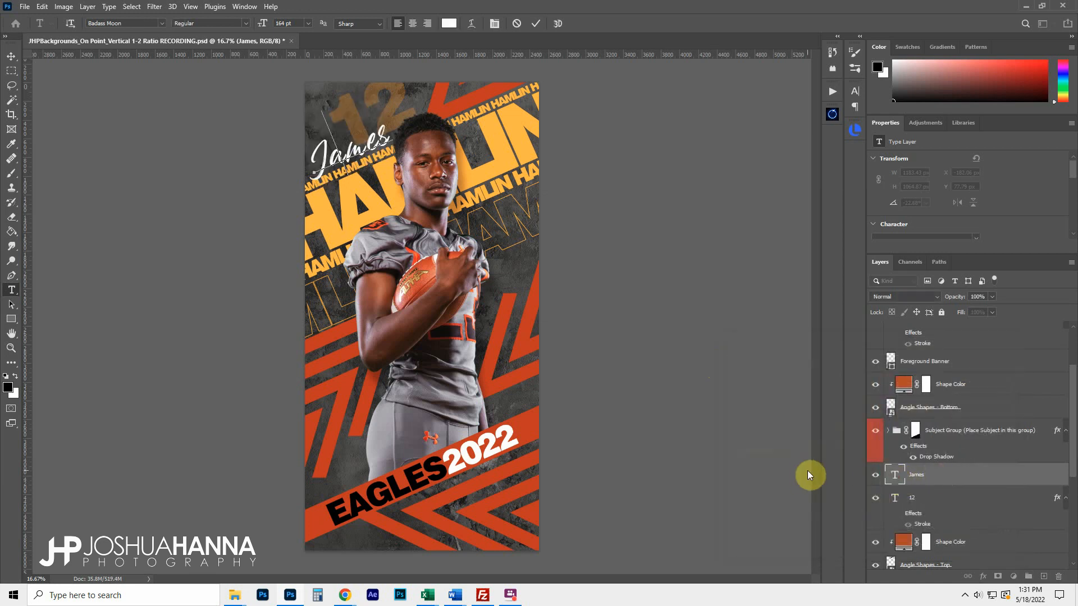
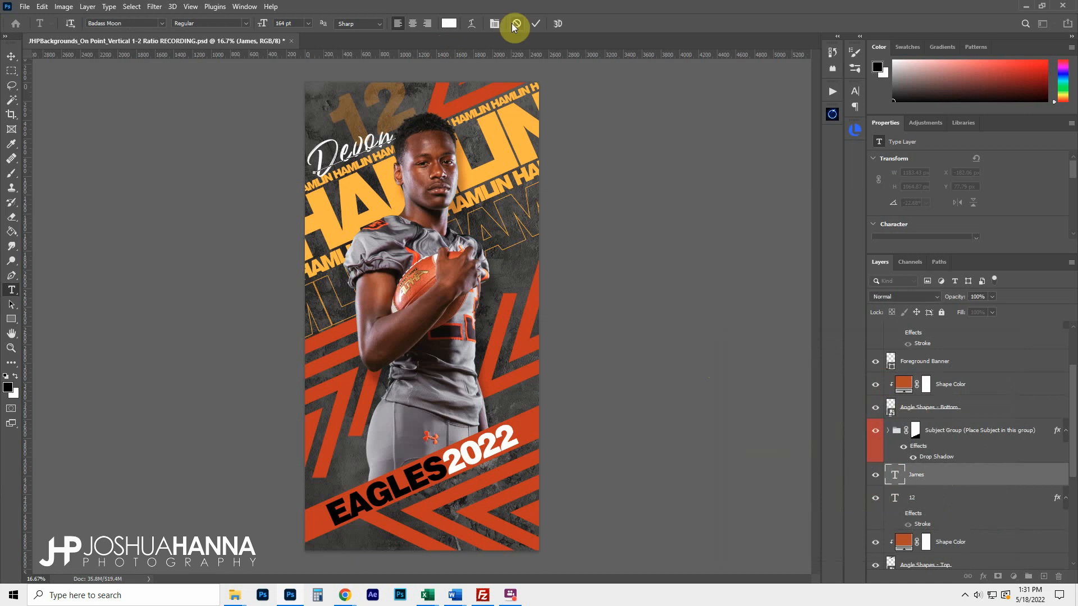
pyautogui.click(535, 23)
pyautogui.press('j')
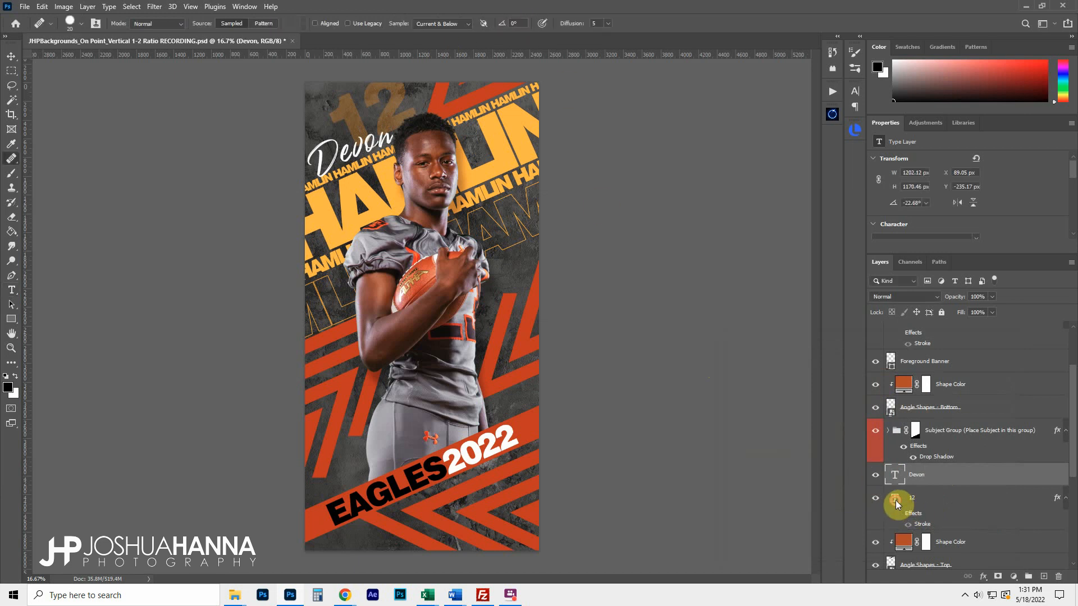
pyautogui.doubleClick(895, 500)
# Change the faded number to 23, colour it aa4813, and commit
pyautogui.write('23')
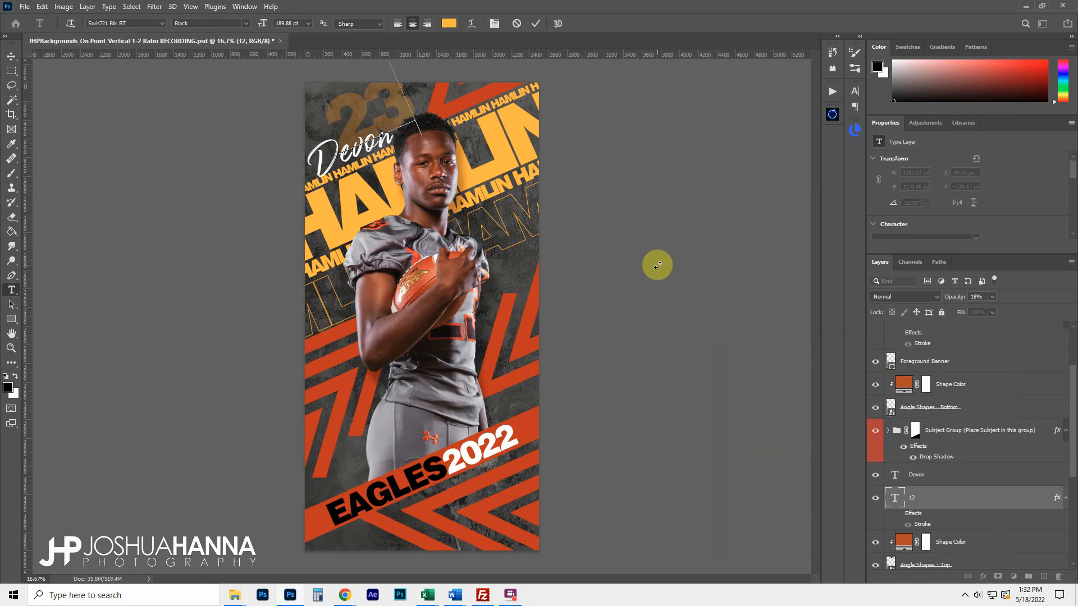
pyautogui.hotkey('ctrl', 'a')
pyautogui.click(449, 24)
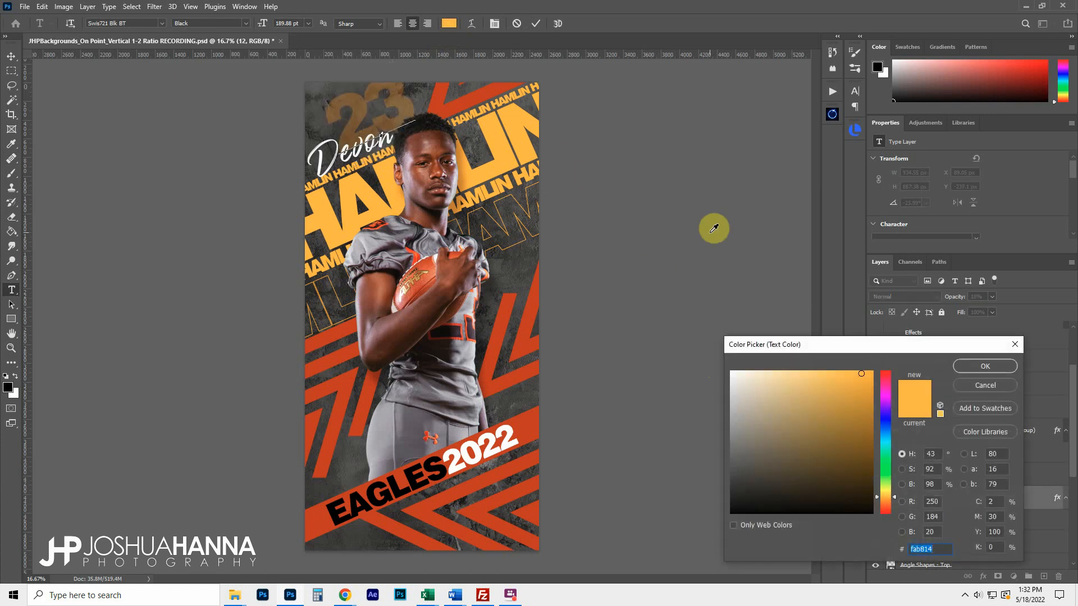
pyautogui.write('aa4813')
pyautogui.click(1005, 368)
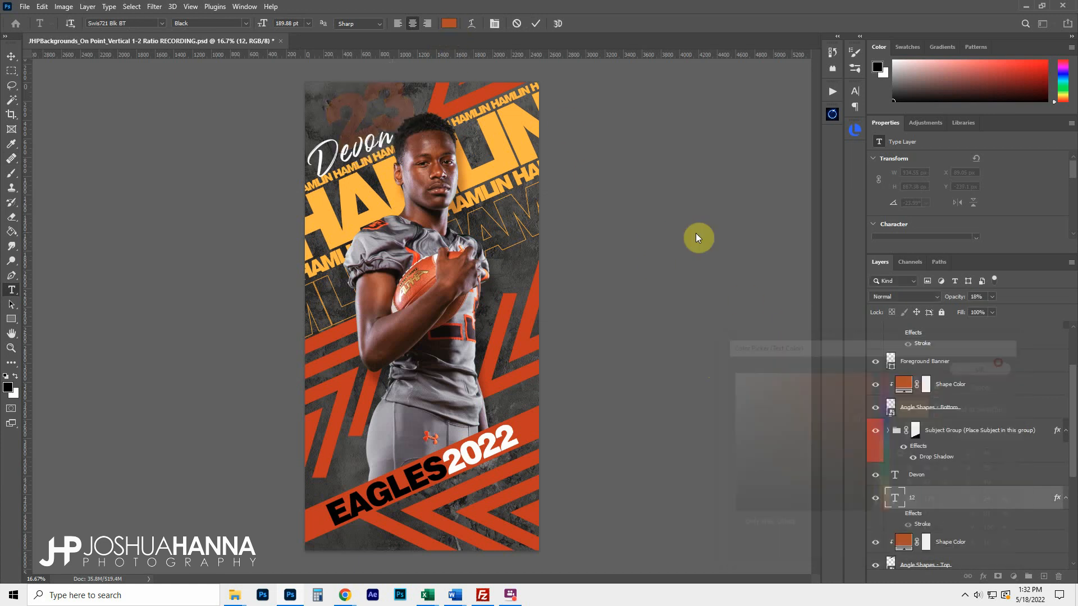
pyautogui.click(536, 25)
# Expand the Background Text group in the Layers panel and select it
pyautogui.press('j')
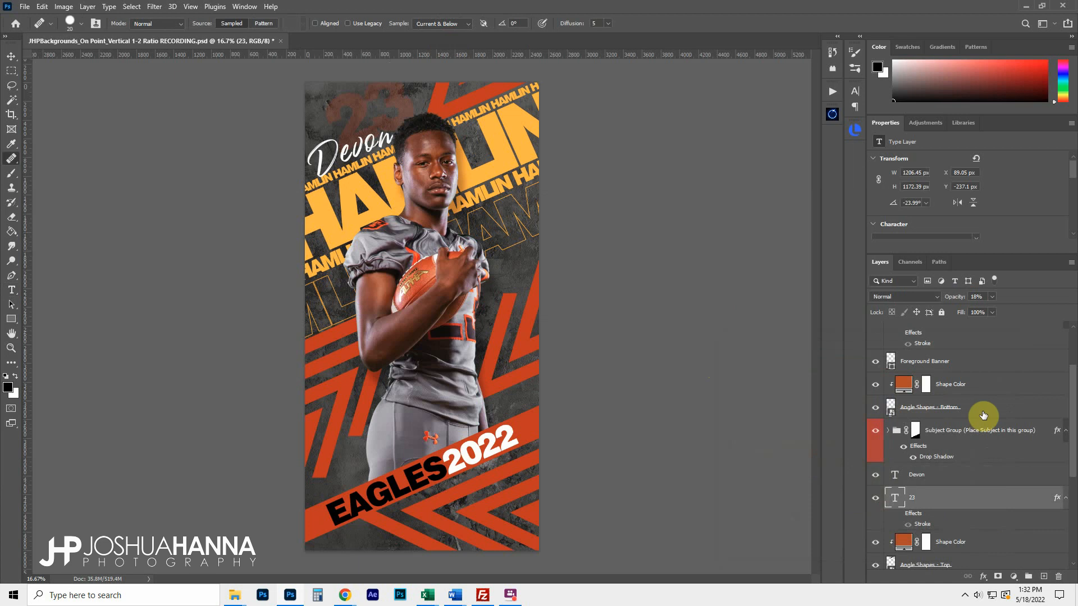
pyautogui.scroll(-3, 948, 471)
pyautogui.scroll(-1, 949, 474)
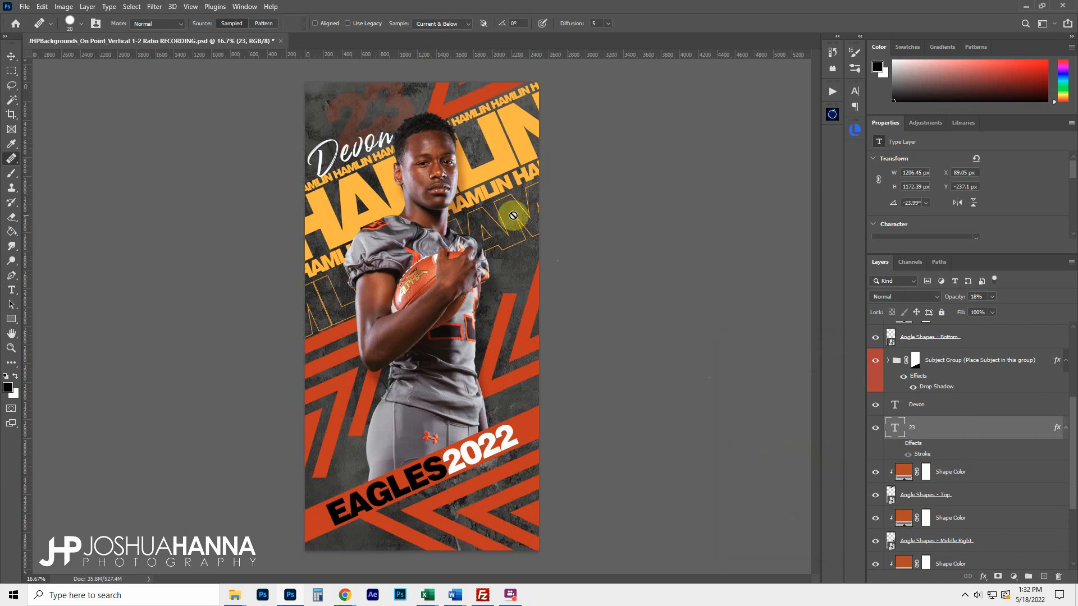
pyautogui.scroll(-2, 926, 416)
pyautogui.scroll(-2, 926, 417)
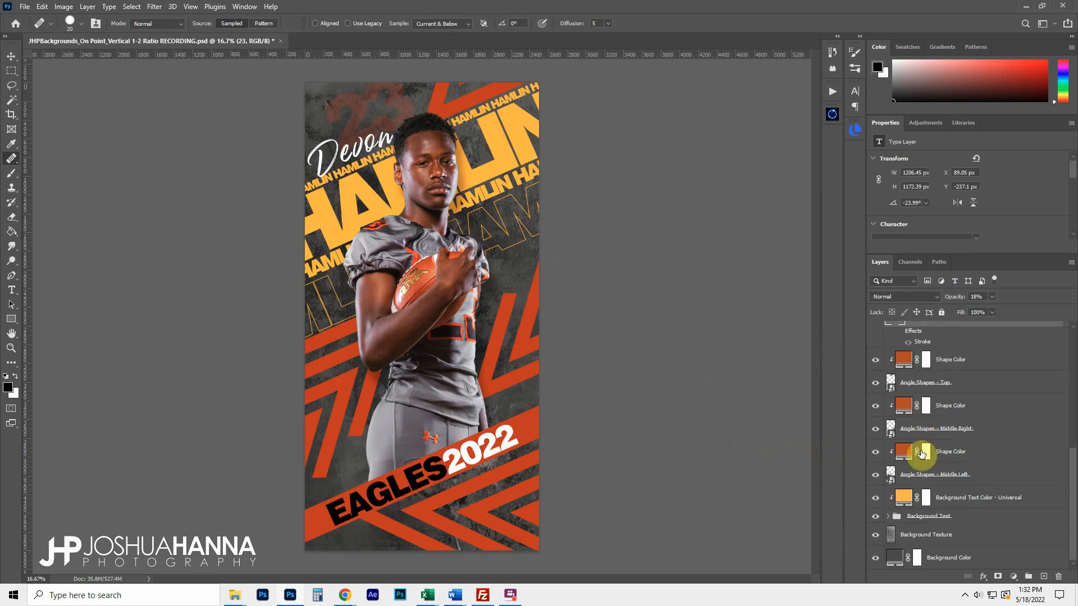
pyautogui.click(888, 517)
pyautogui.scroll(-3, 950, 484)
pyautogui.scroll(-1, 950, 484)
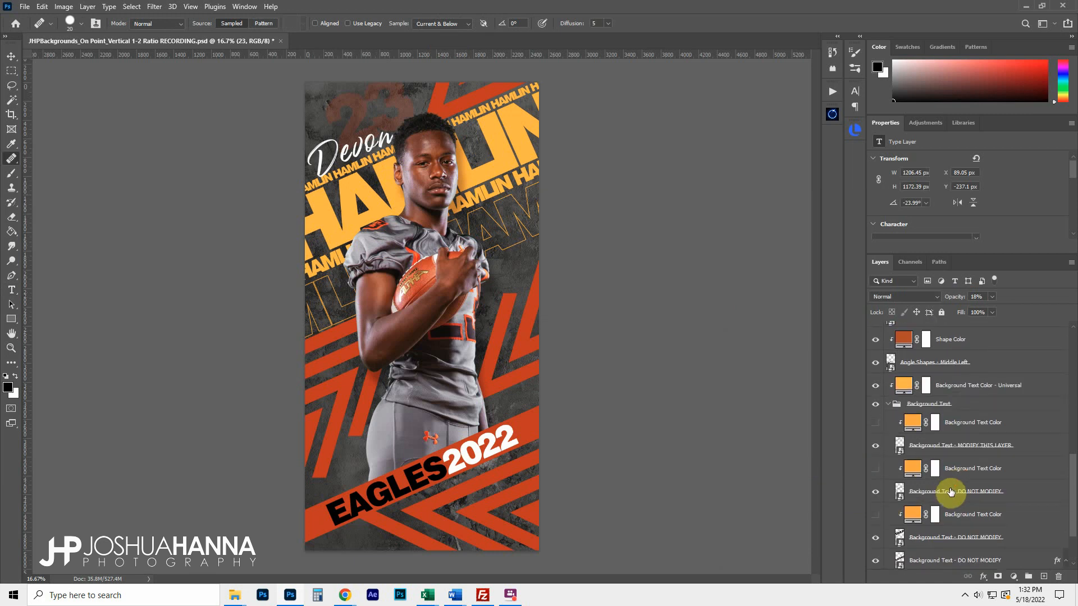
pyautogui.scroll(-1, 960, 471)
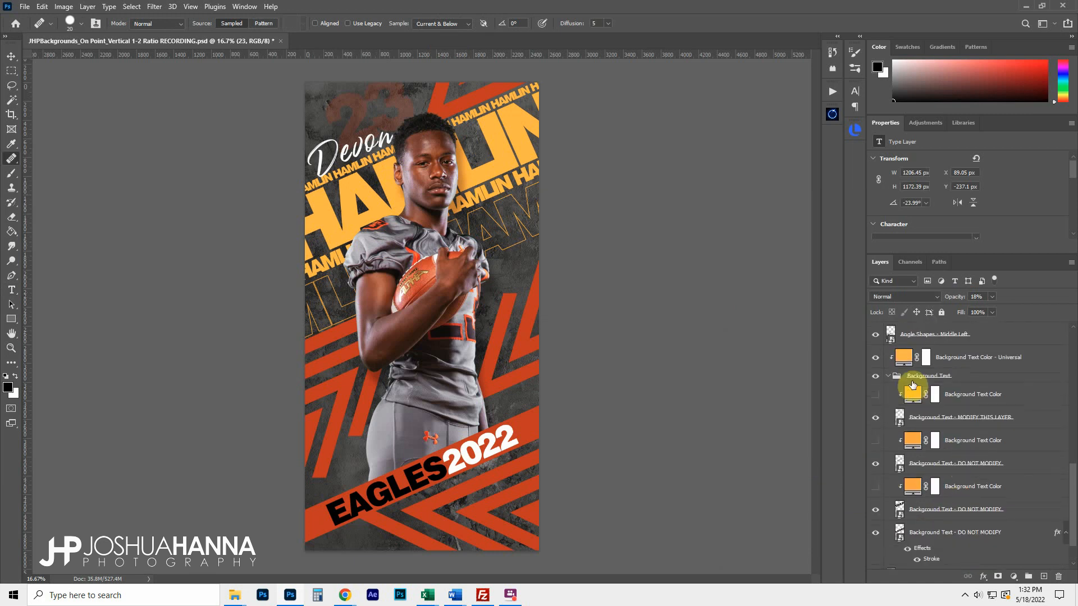
pyautogui.click(958, 375)
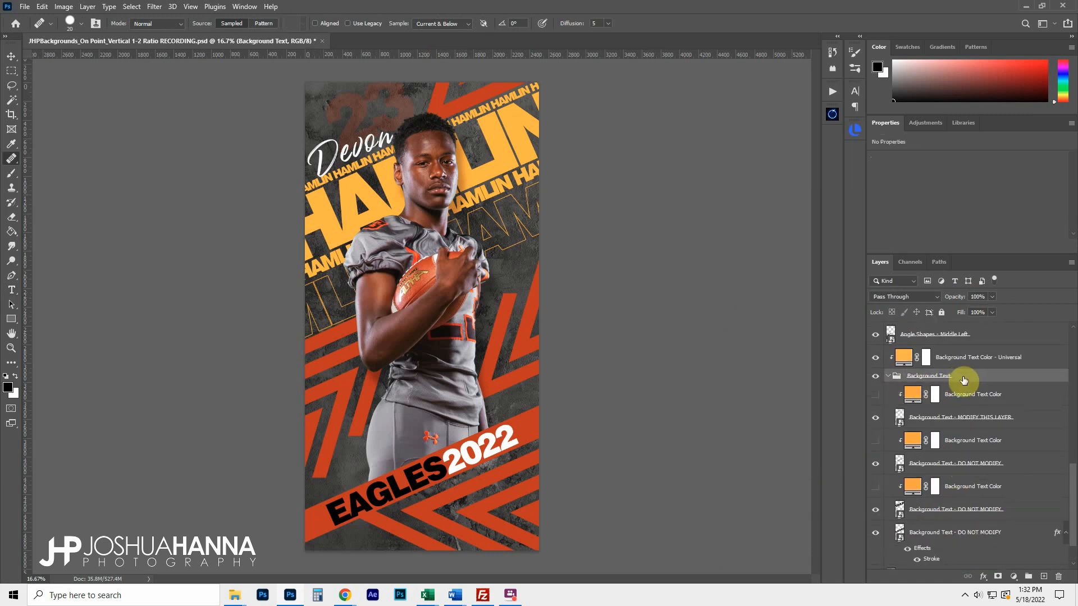
# Inspect the group's name layers and select Background Text - MODIFY THIS LAYER
pyautogui.click(935, 421)
pyautogui.click(934, 466)
pyautogui.click(924, 512)
pyautogui.click(927, 533)
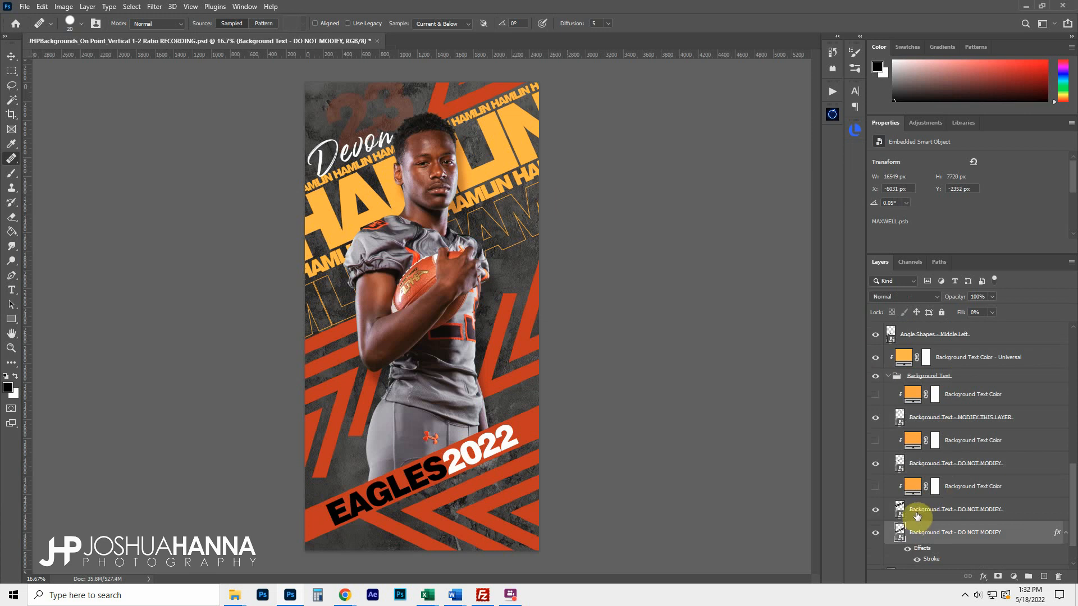
pyautogui.click(943, 417)
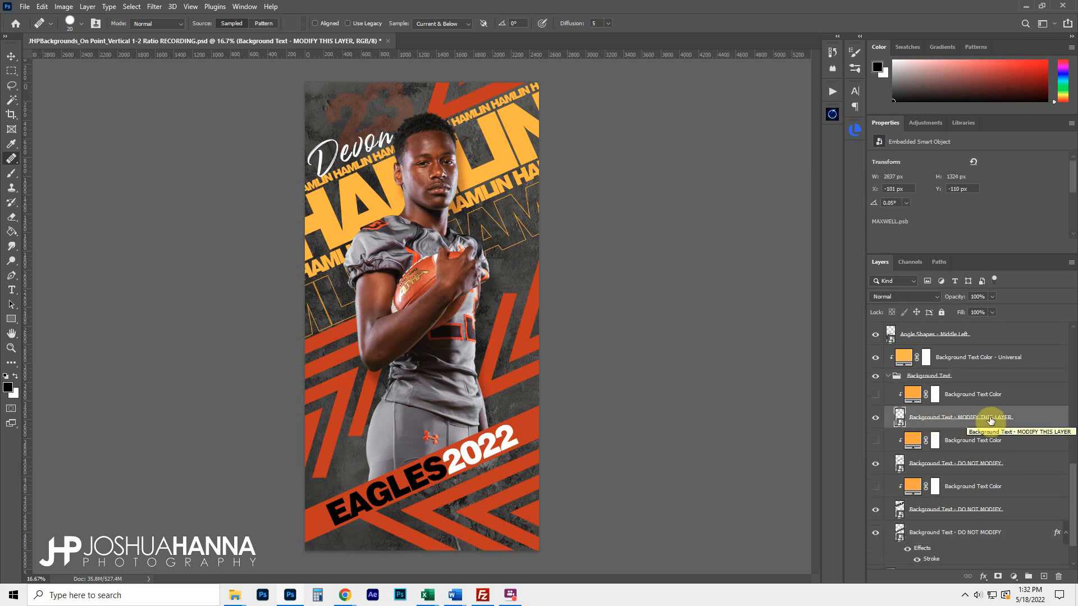
# Open the MAXWELL.psb smart object and replace the repeated old name with the new last name
pyautogui.doubleClick(900, 425)
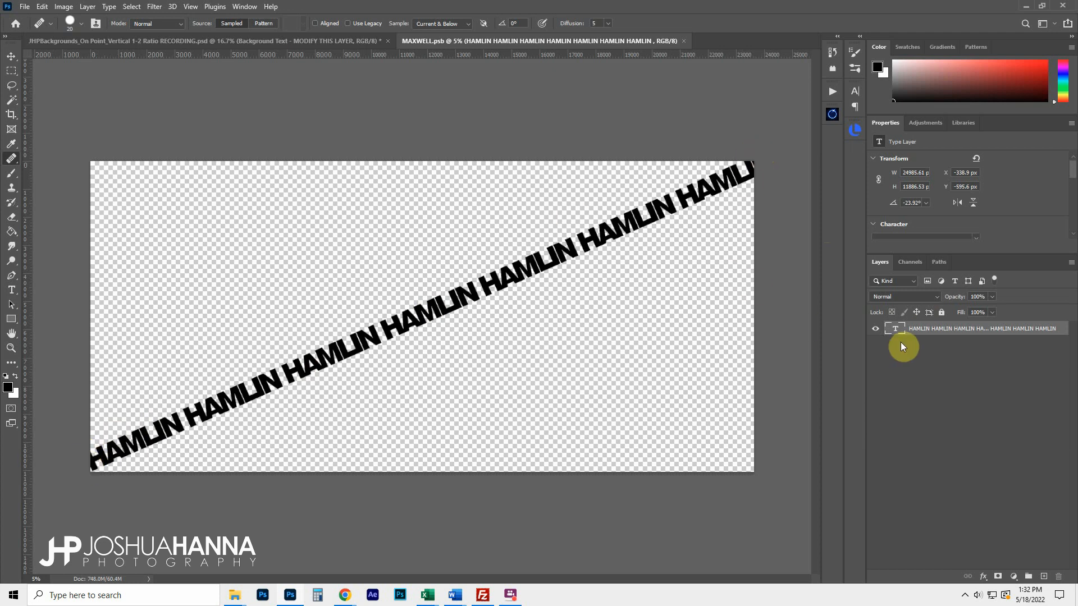
pyautogui.doubleClick(894, 329)
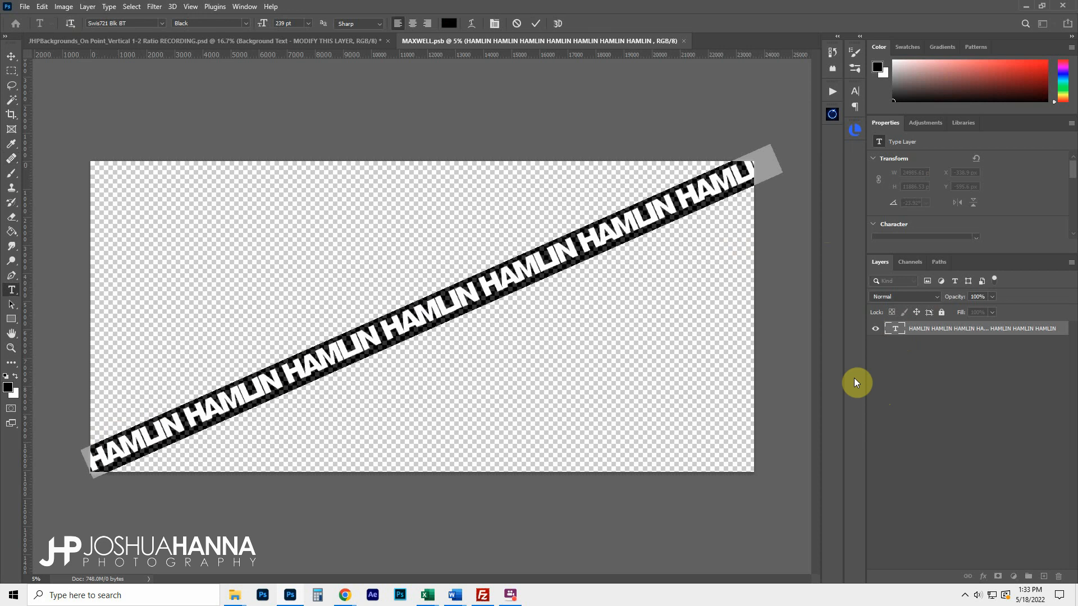
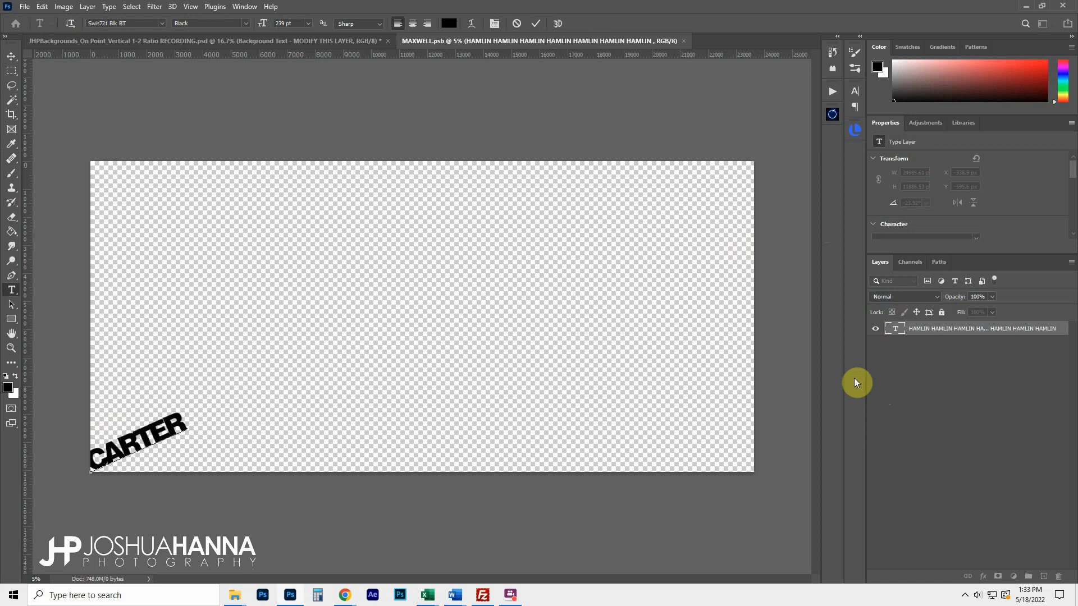
pyautogui.press('ctrl')
# Paste the new last name several more times along the diagonal line and commit
pyautogui.hotkey('ctrl', 'a')
pyautogui.hotkey('ctrl', 'c')
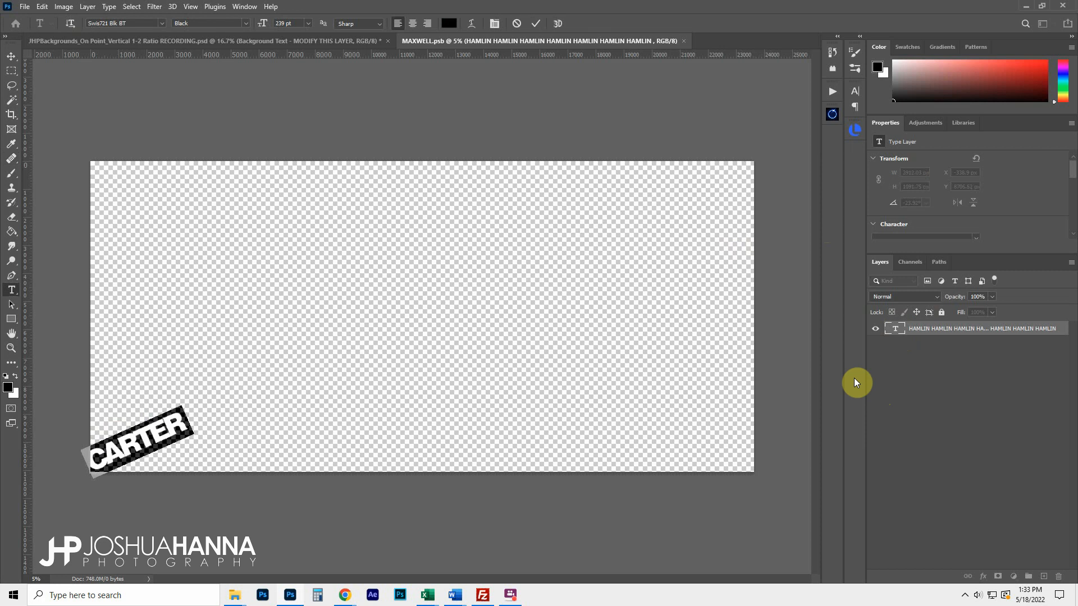
pyautogui.press('Right')
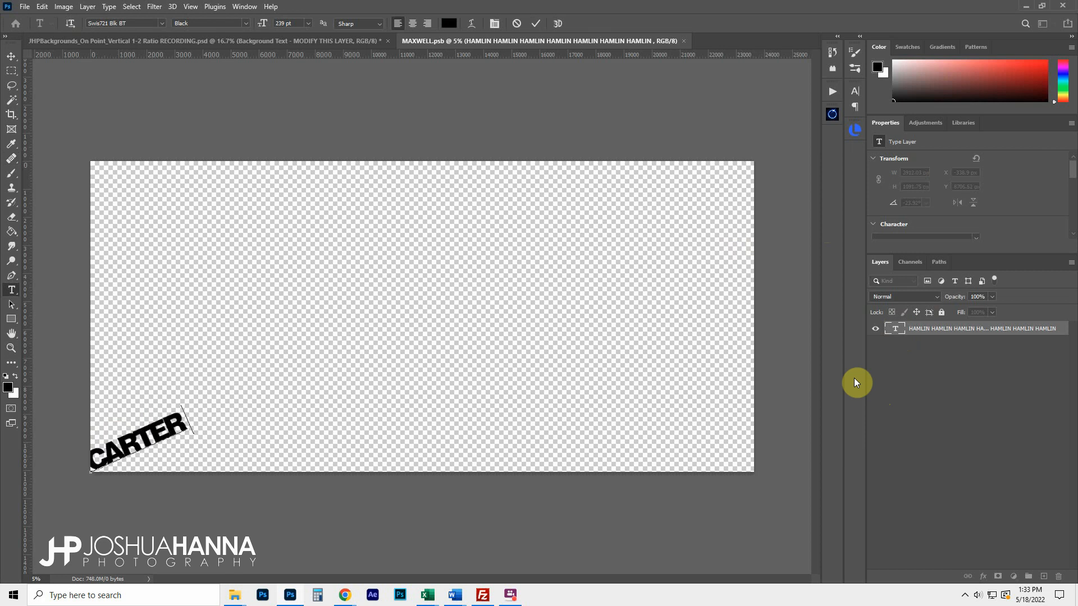
pyautogui.hotkey('ctrl', 'v')
pyautogui.hotkey('ctrl', 'v')
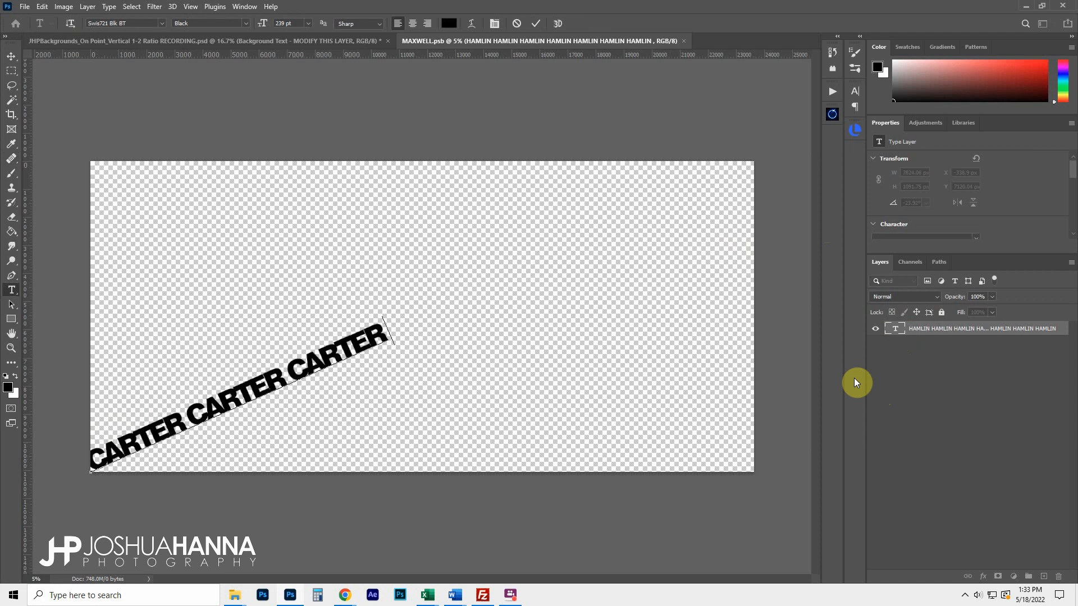
pyautogui.hotkey('ctrl', 'v')
pyautogui.hotkey('ctrl', 'v')
pyautogui.hotkey('ctrl', 'v')
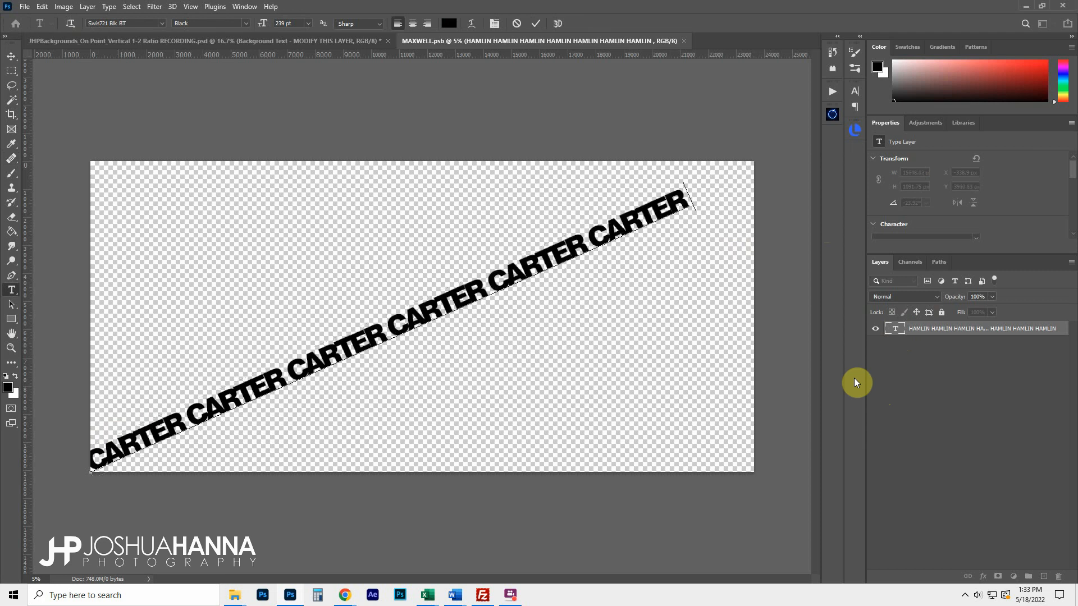
pyautogui.hotkey('ctrl', 'v')
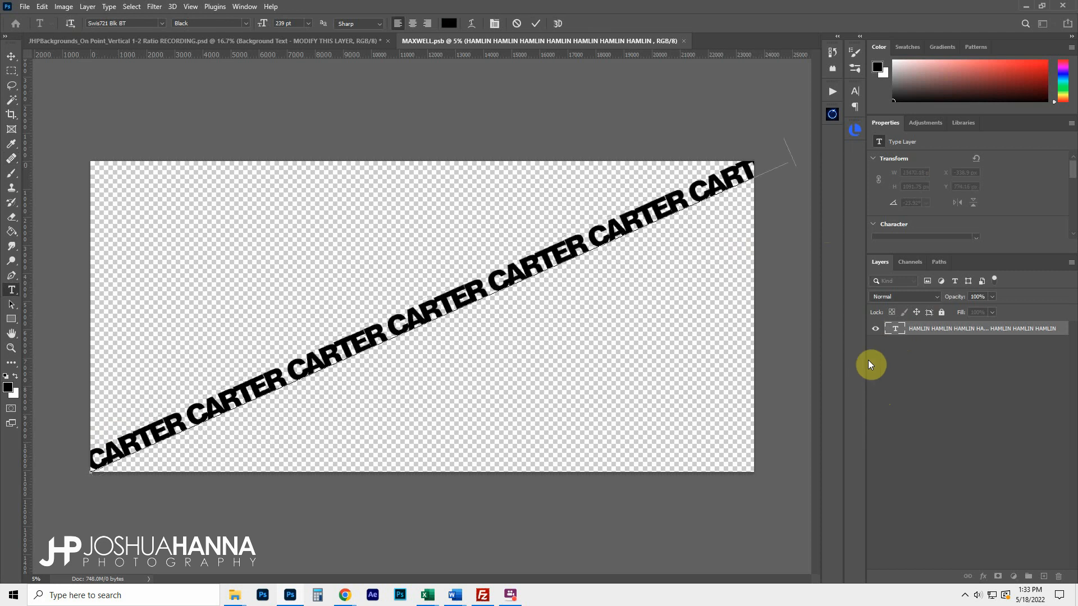
pyautogui.click(534, 25)
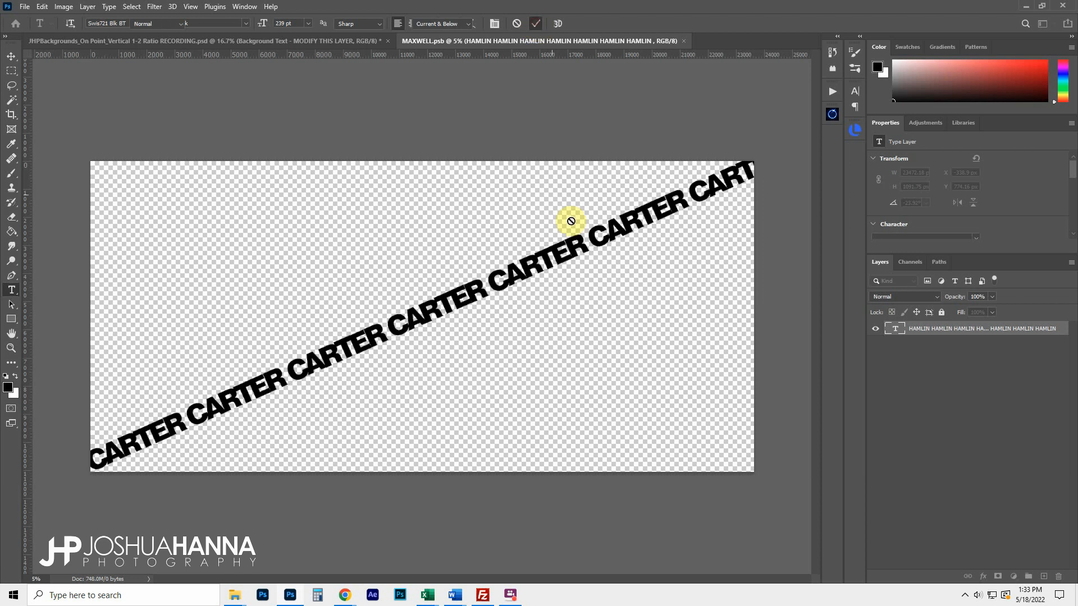
pyautogui.press('j')
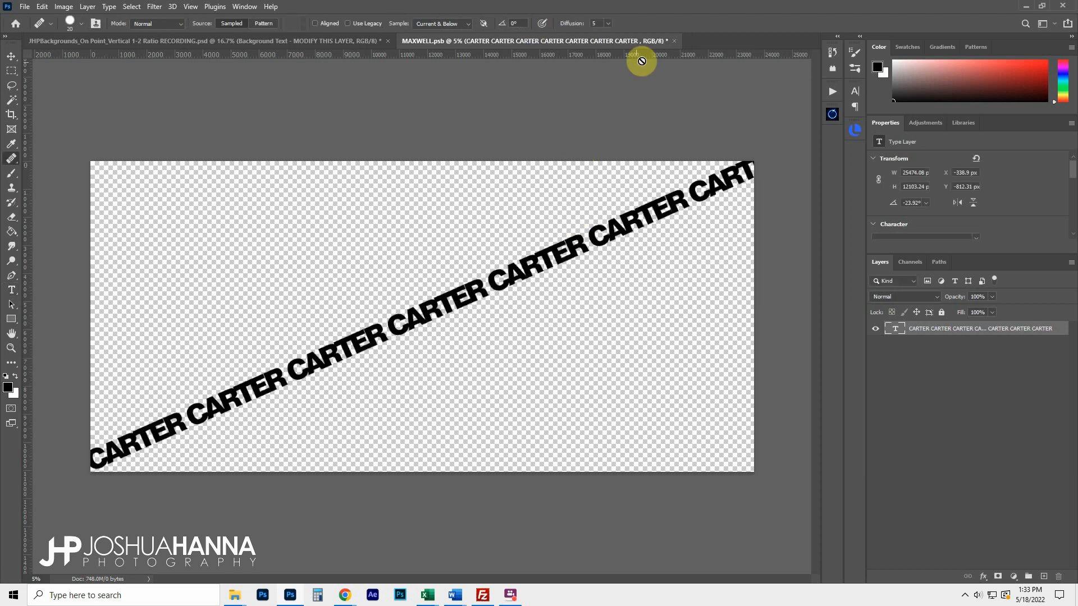
# Close MAXWELL.psb, saving its changes back to the banner
pyautogui.click(673, 41)
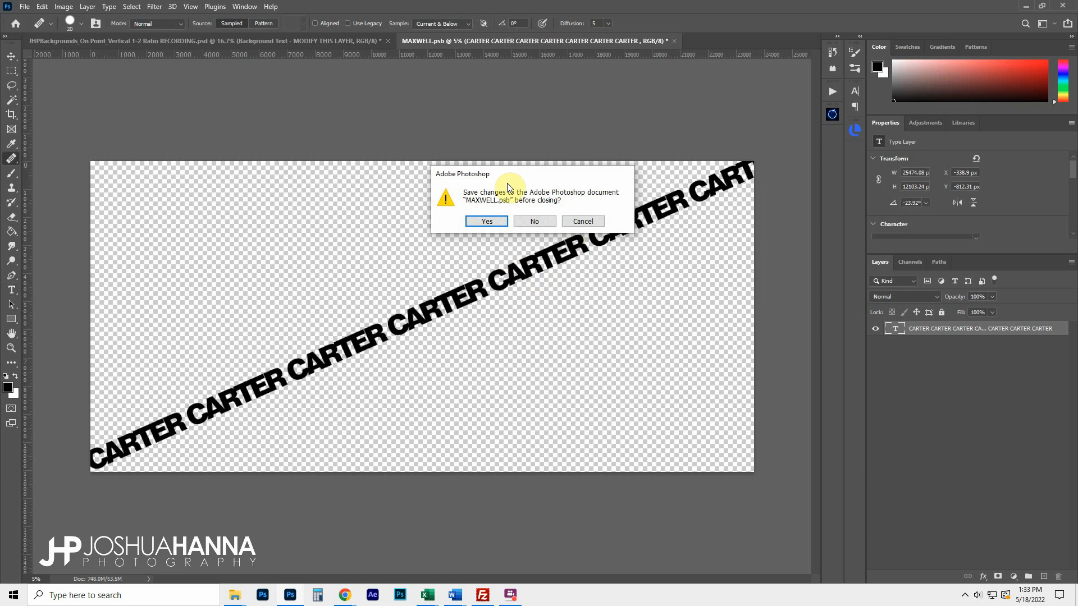
pyautogui.click(487, 222)
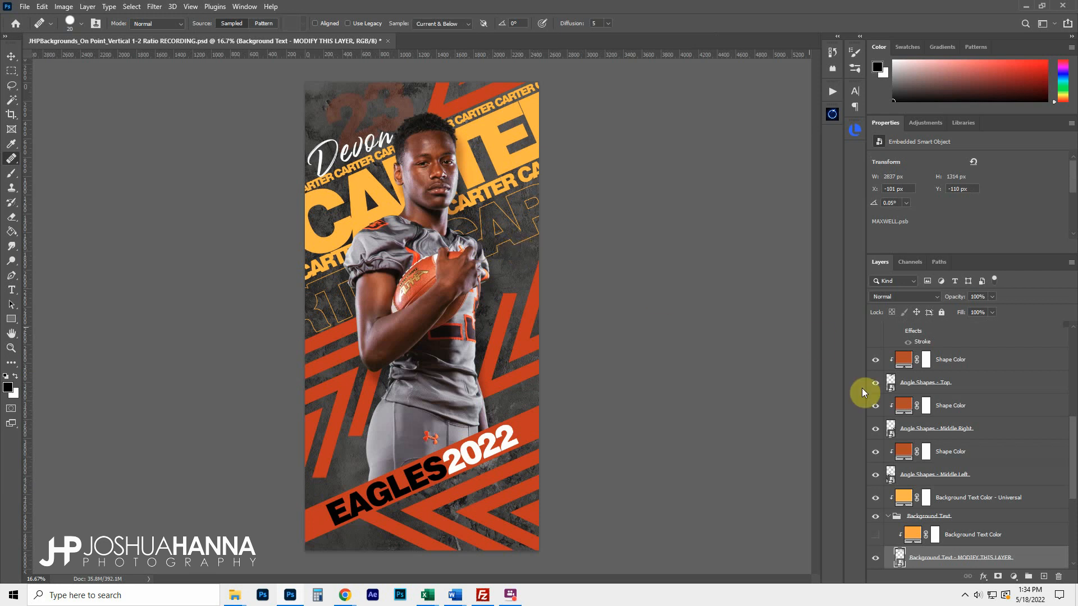
# Set the Background Text Color - Universal fill to white ffffff
pyautogui.scroll(-2, 966, 417)
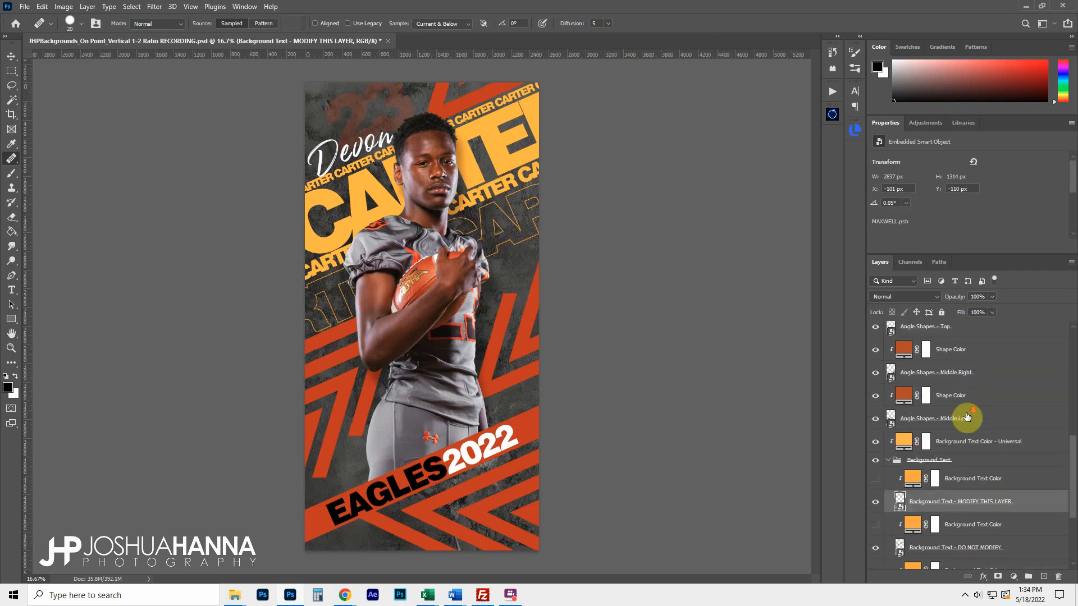
pyautogui.scroll(-2, 967, 417)
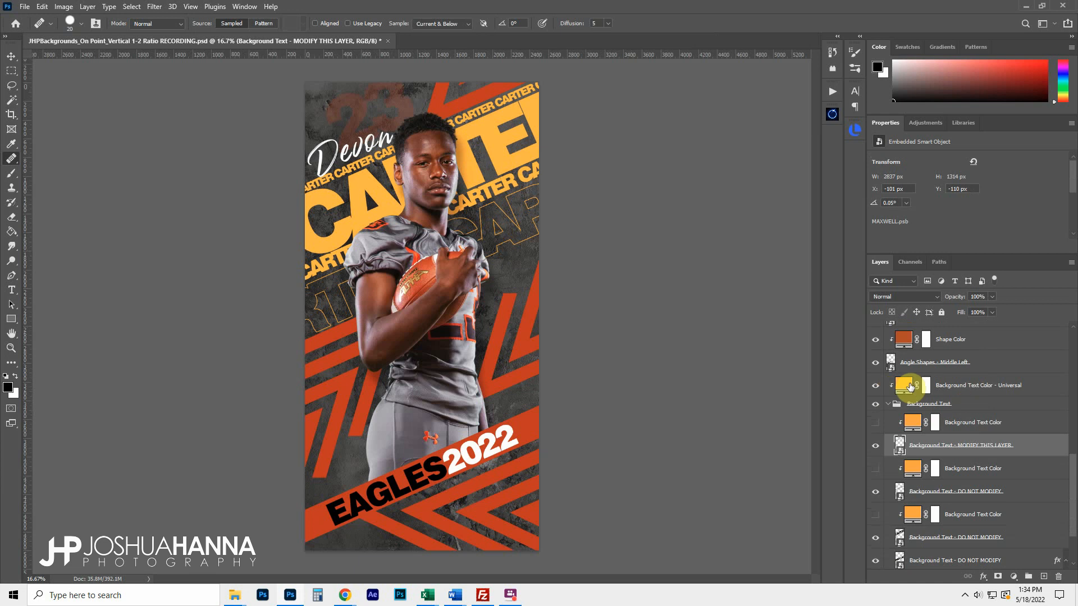
pyautogui.click(877, 386)
pyautogui.click(877, 386)
pyautogui.click(902, 386)
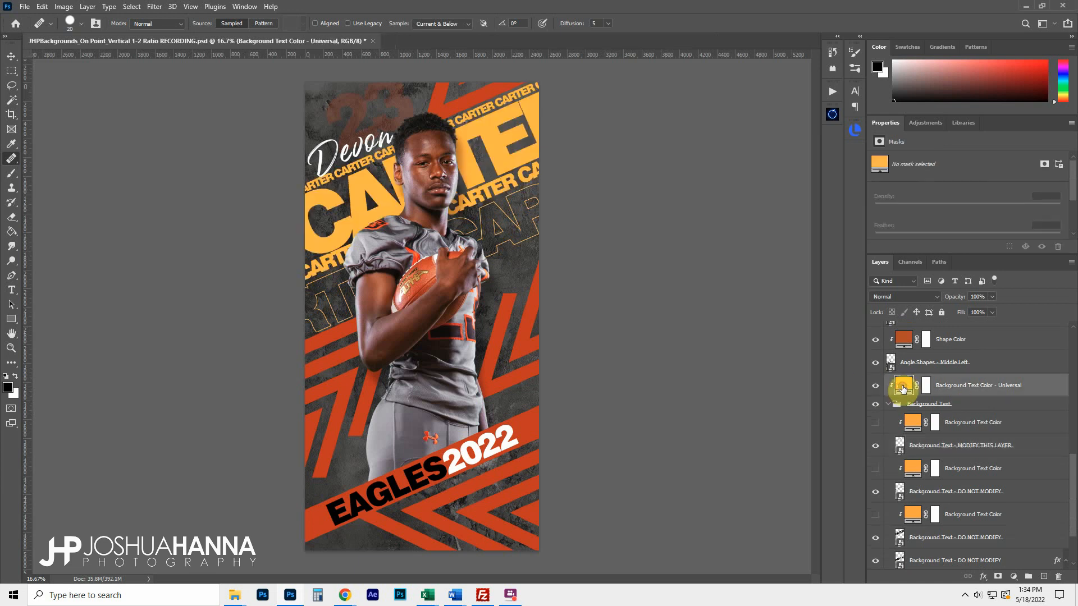
pyautogui.doubleClick(902, 387)
pyautogui.hotkey('ctrl', 'v')
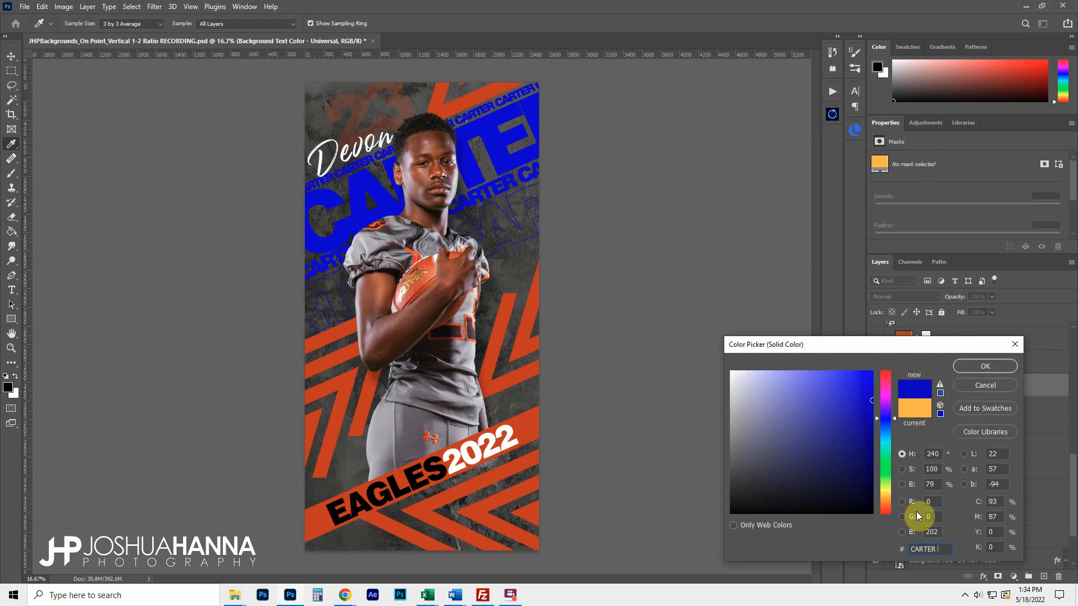
pyautogui.moveTo(940, 550); pyautogui.dragTo(838, 555)
pyautogui.click(506, 376)
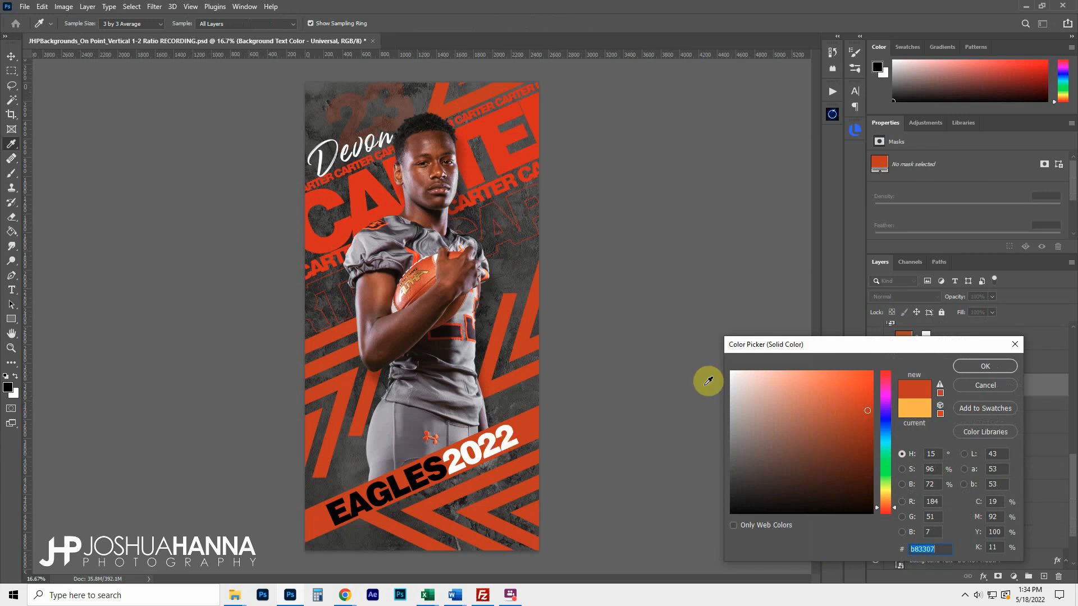
pyautogui.moveTo(817, 425)
pyautogui.mouseDown()
pyautogui.moveTo(831, 429)
pyautogui.moveTo(802, 390)
pyautogui.moveTo(753, 459)
pyautogui.moveTo(722, 361)
pyautogui.moveTo(691, 363)
pyautogui.mouseUp()
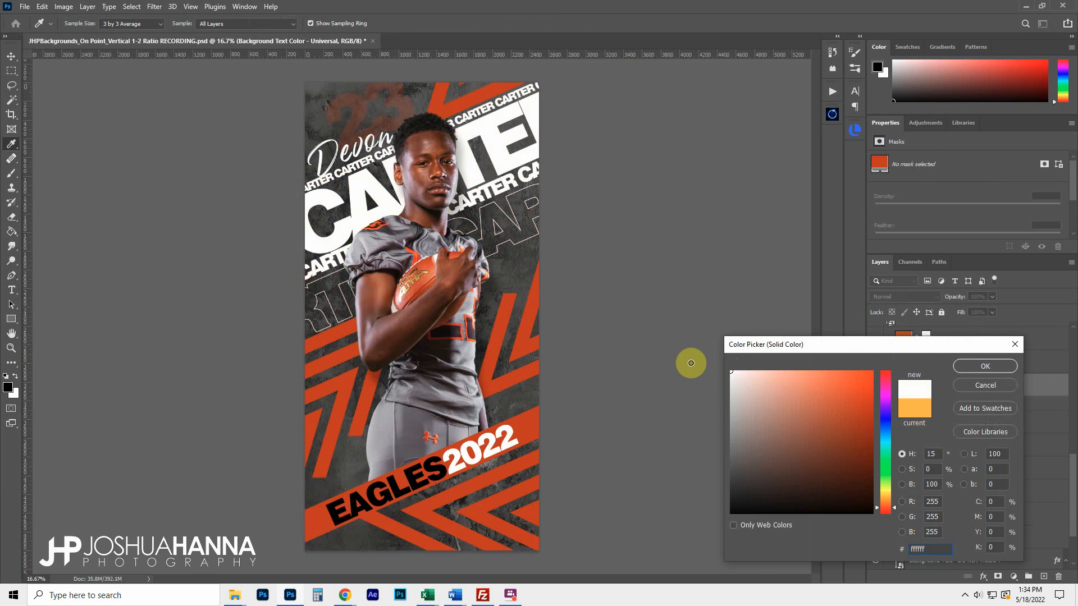
pyautogui.click(982, 367)
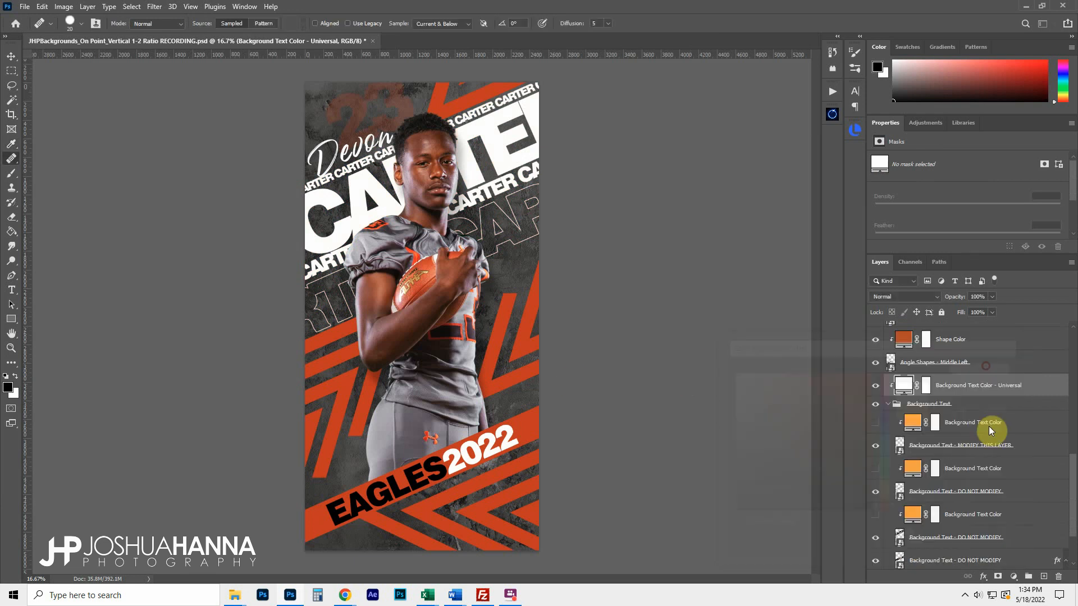
# Hide the Universal colour layer and enable the upper Background Text Color, set to white
pyautogui.click(875, 388)
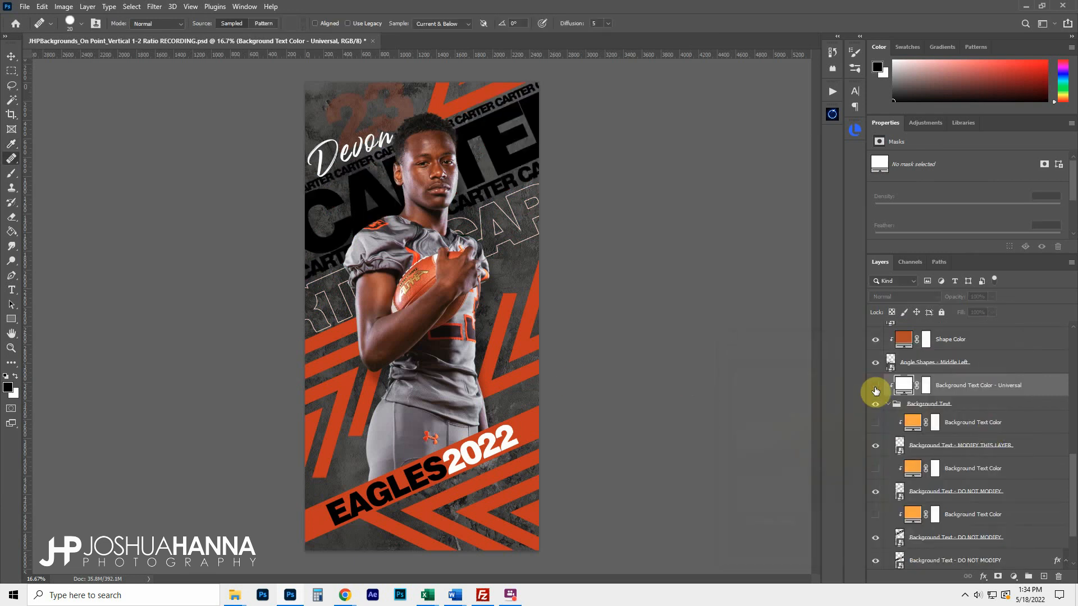
pyautogui.click(875, 424)
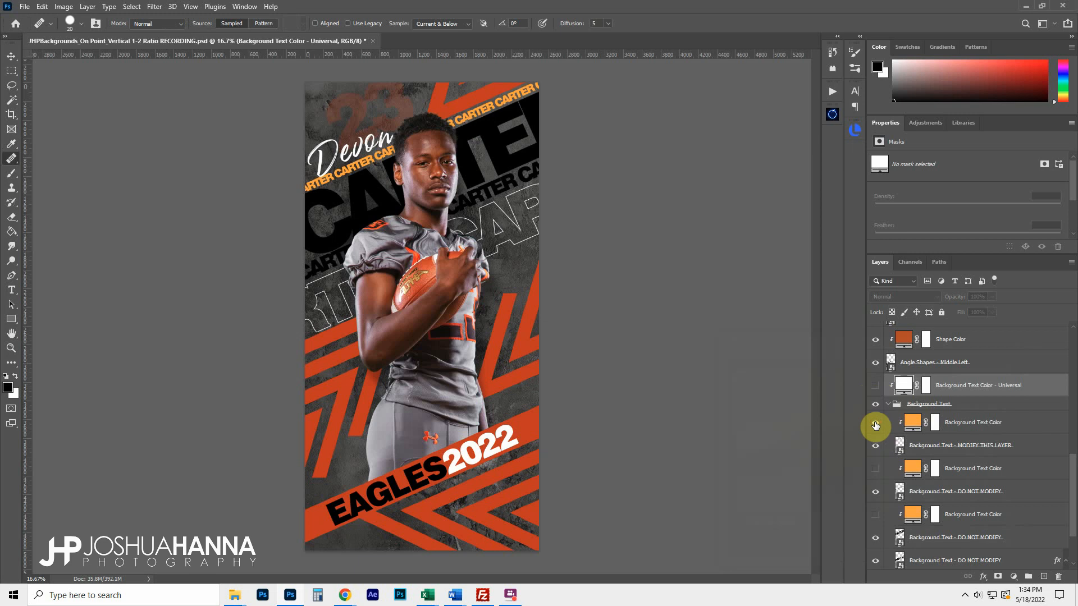
pyautogui.doubleClick(912, 422)
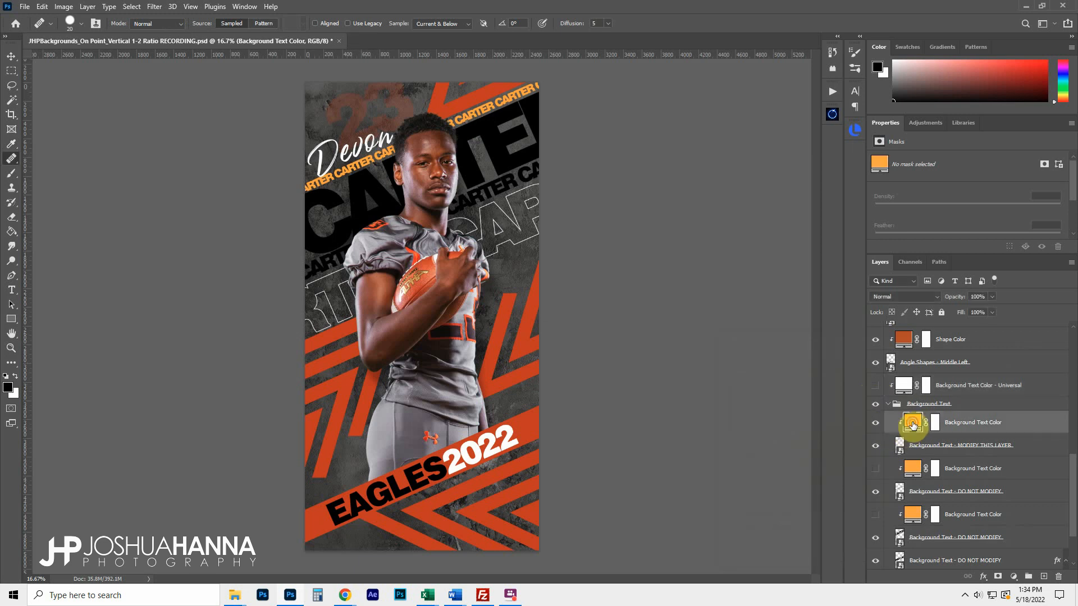
pyautogui.moveTo(861, 418); pyautogui.dragTo(691, 356)
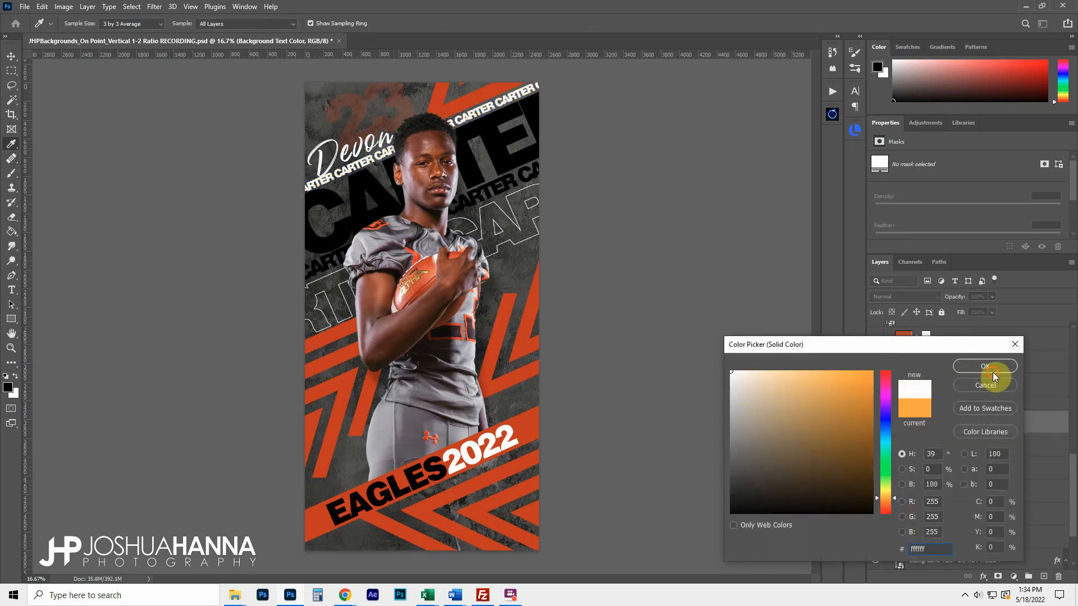
pyautogui.click(993, 372)
# Enable the lower Background Text Color and set it to red-orange b83307
pyautogui.click(875, 469)
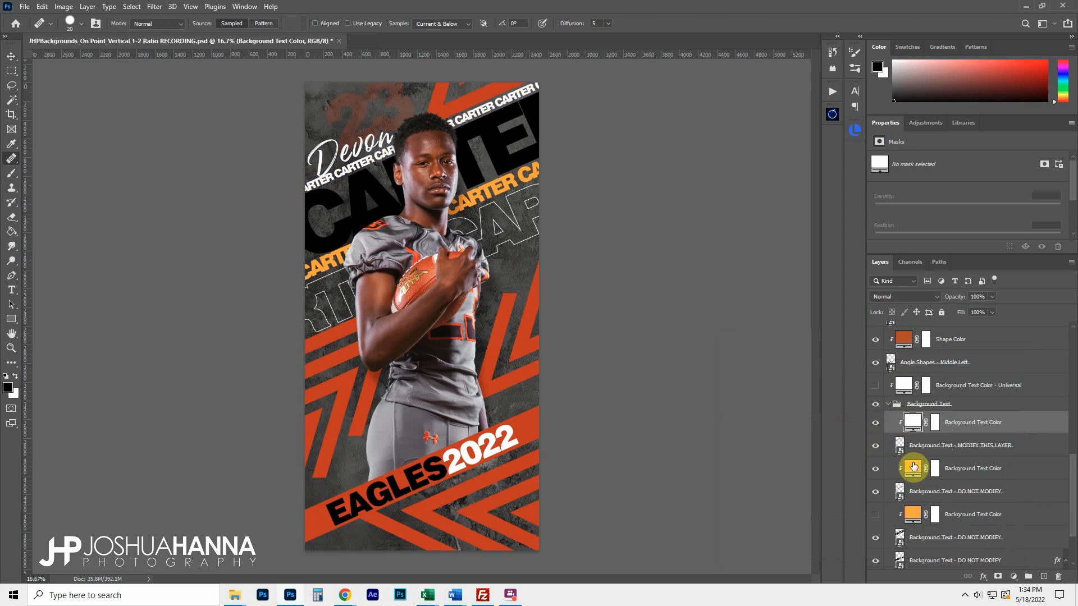
pyautogui.doubleClick(913, 467)
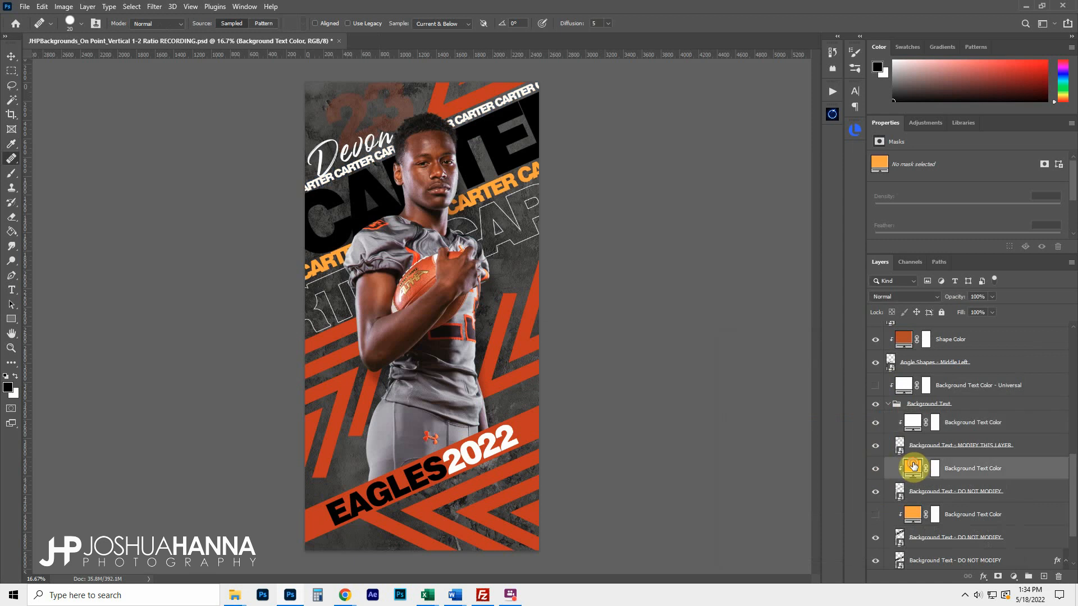
pyautogui.click(507, 323)
pyautogui.click(983, 366)
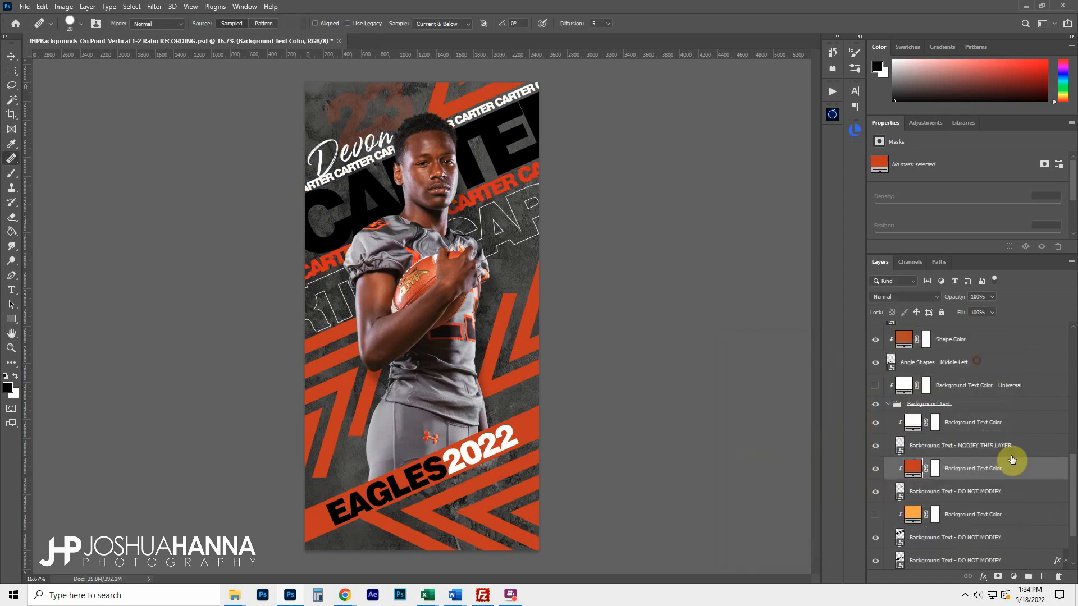
# Enable and clip the bottom text colour layer, make the large lettering white, and collapse the group
pyautogui.click(875, 514)
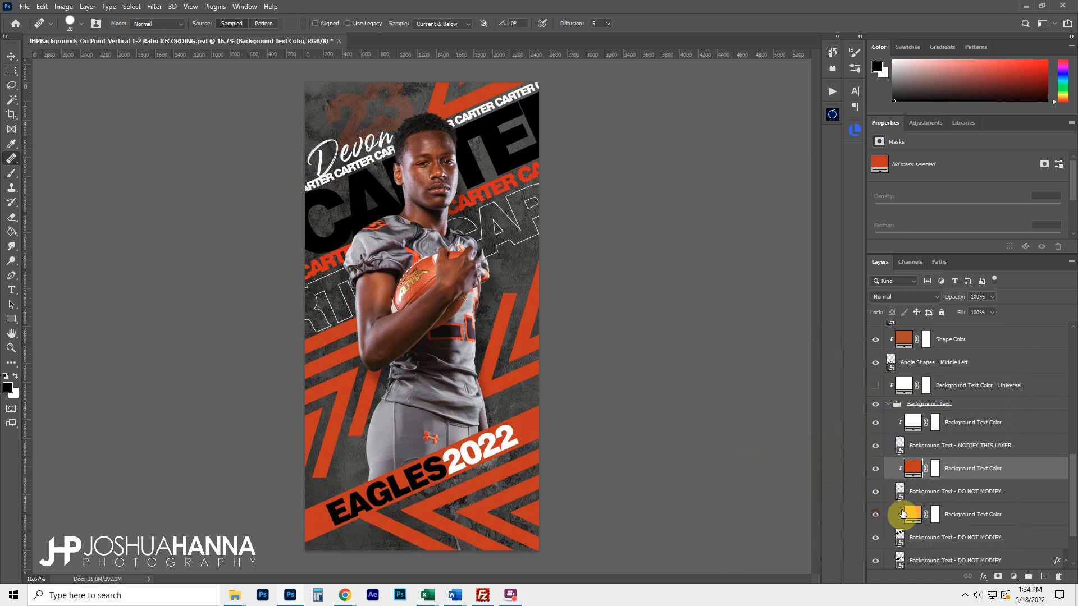
pyautogui.hotkey('ctrl', 'alt', 'g')
pyautogui.doubleClick(915, 514)
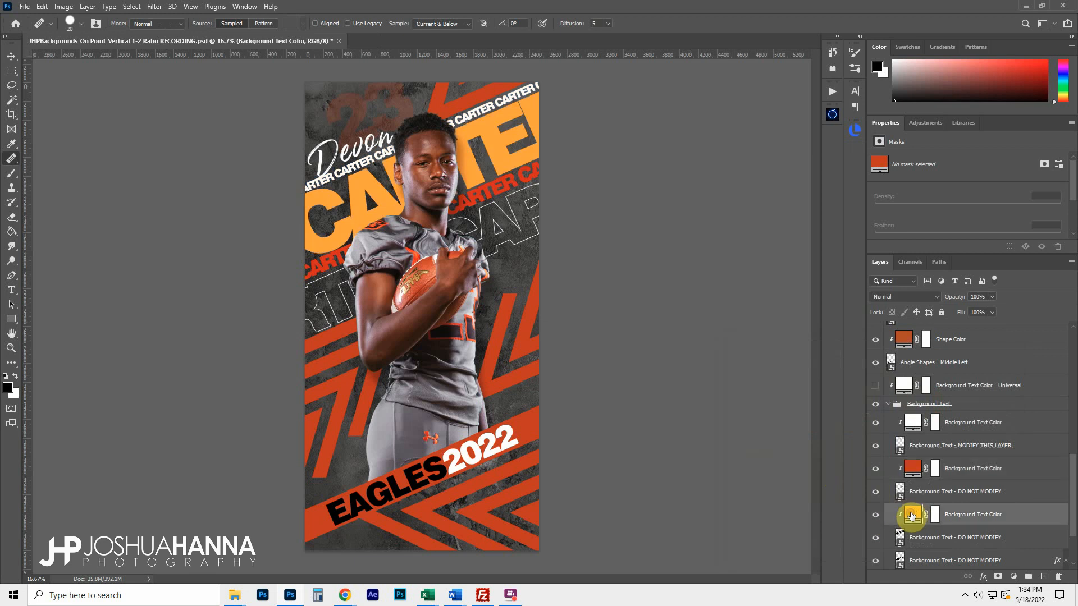
pyautogui.click(508, 326)
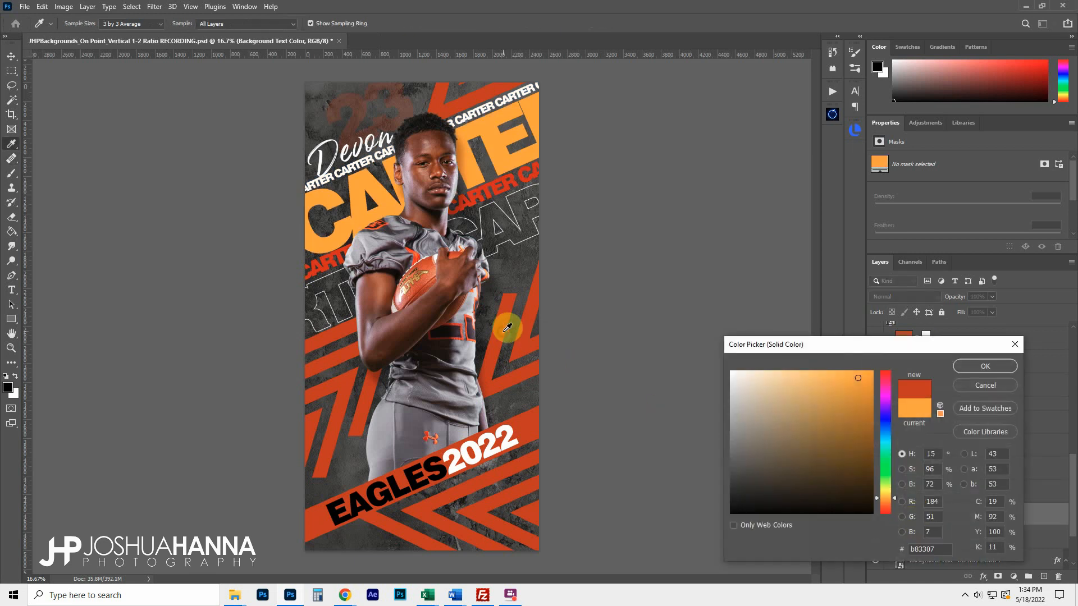
pyautogui.moveTo(776, 387); pyautogui.dragTo(692, 347)
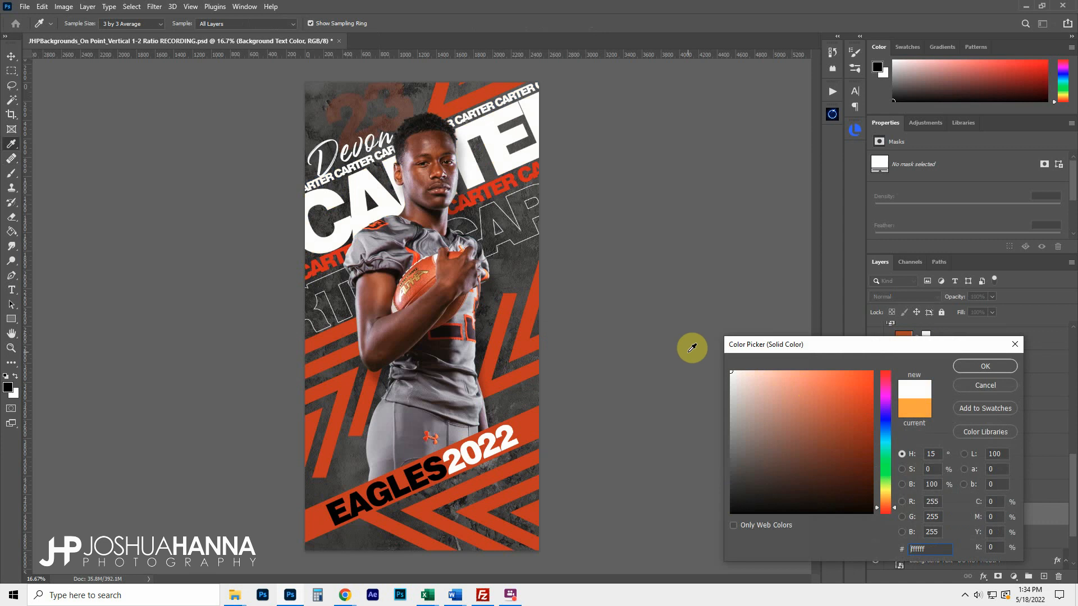
pyautogui.click(981, 367)
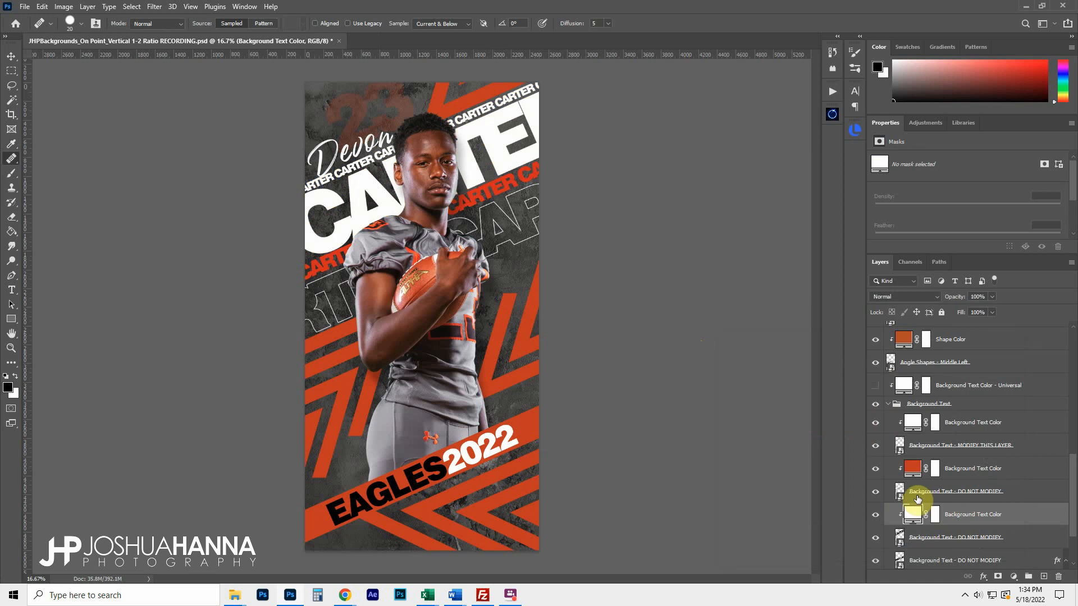
pyautogui.scroll(1, 918, 509)
pyautogui.click(885, 451)
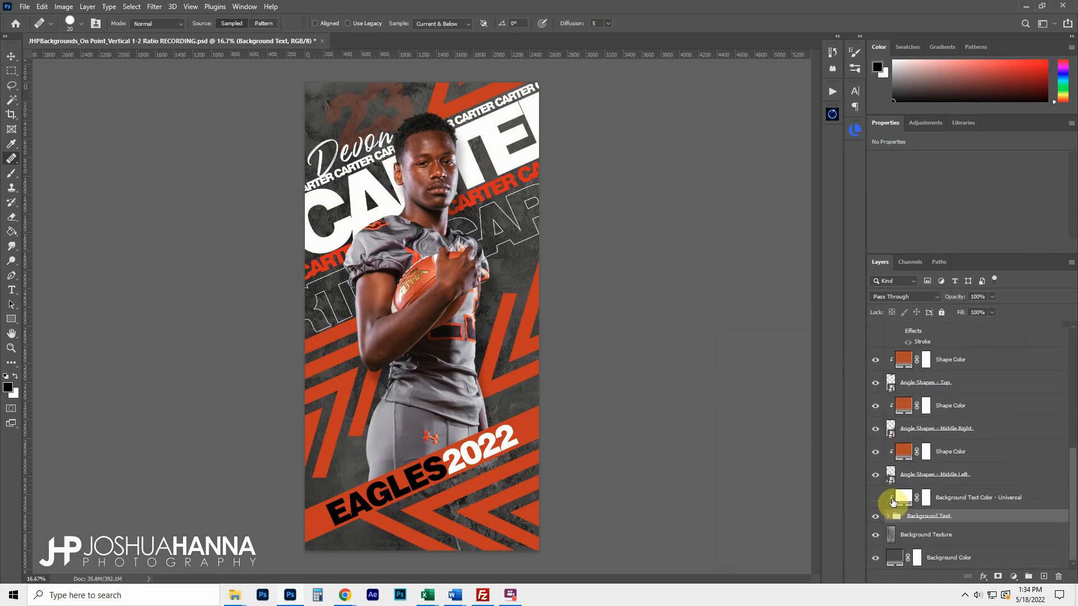
pyautogui.scroll(3, 930, 503)
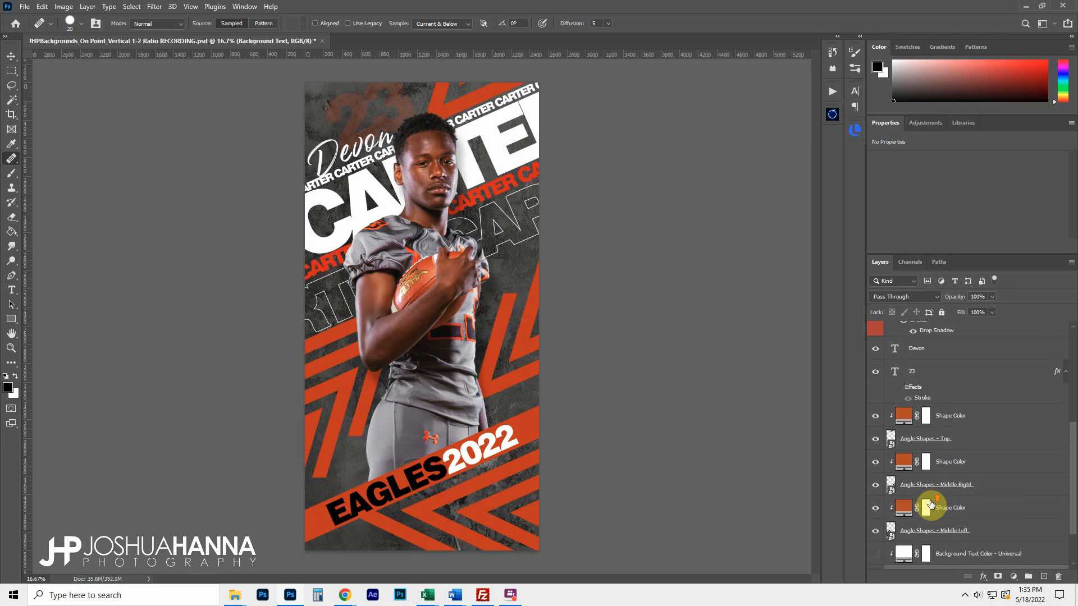